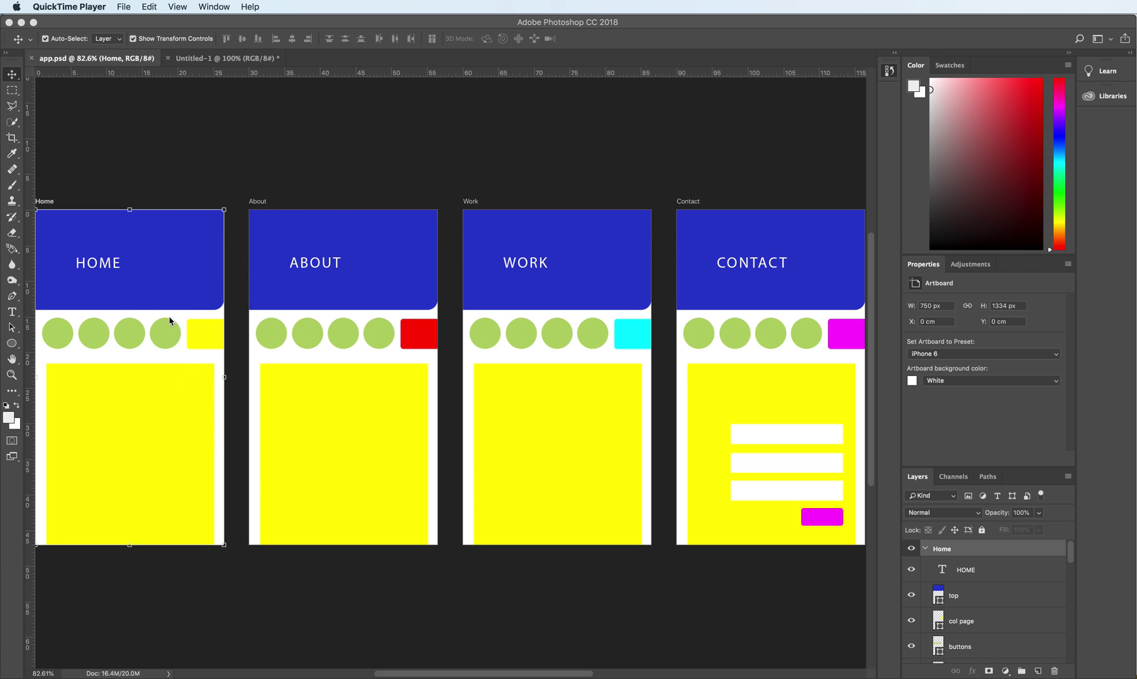
# Export all artboards of app.psd as one multi-page PDF with the file name prefix app
pyautogui.click(337, 167)
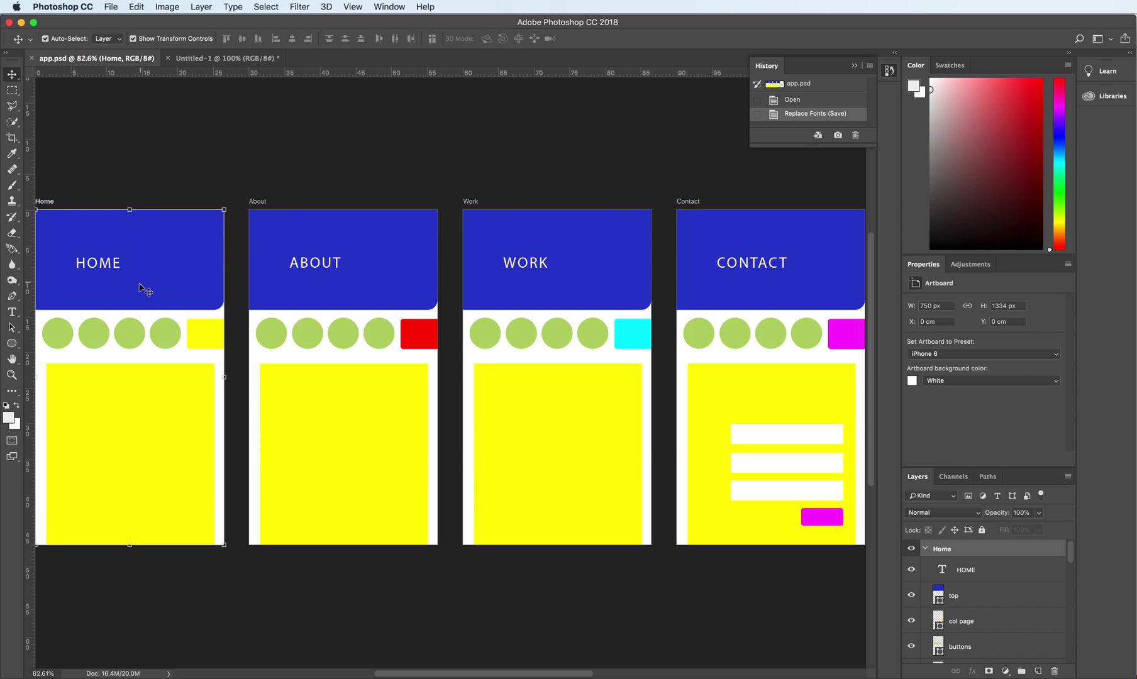
pyautogui.click(321, 155)
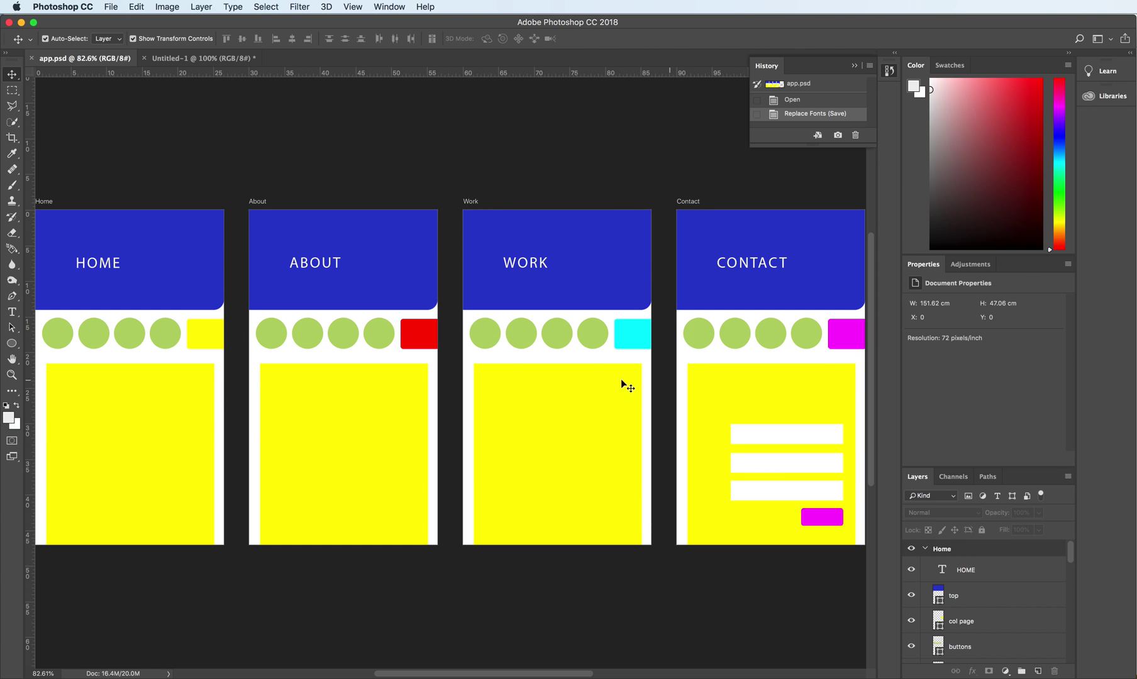
pyautogui.click(112, 7)
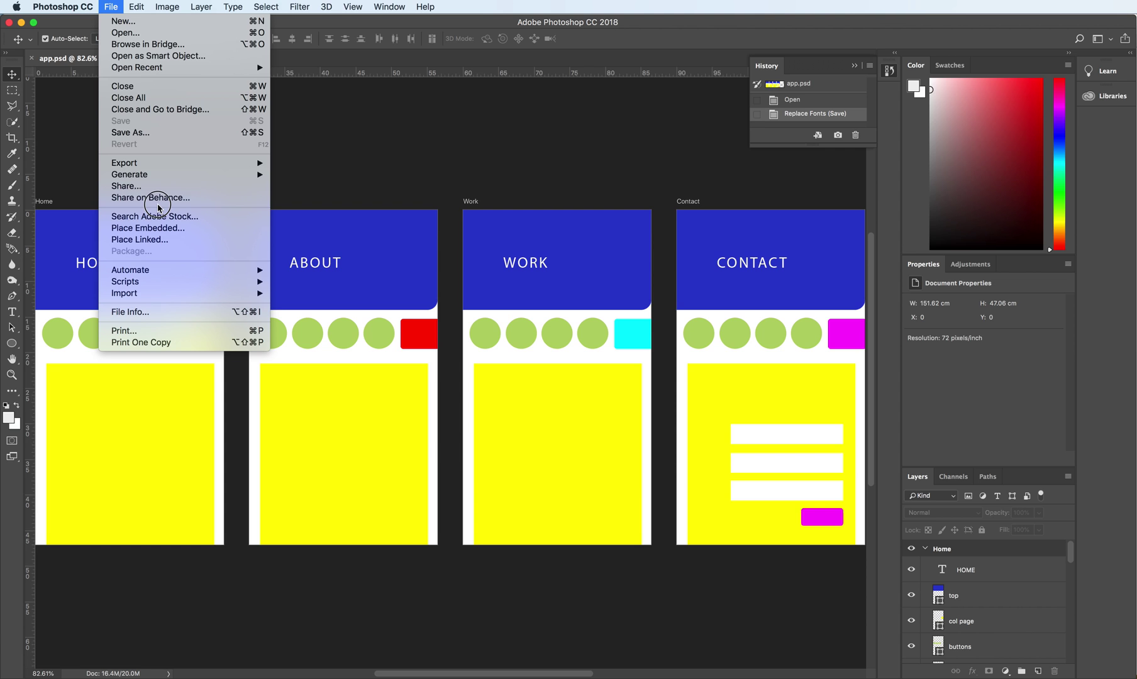
pyautogui.moveTo(142, 165)
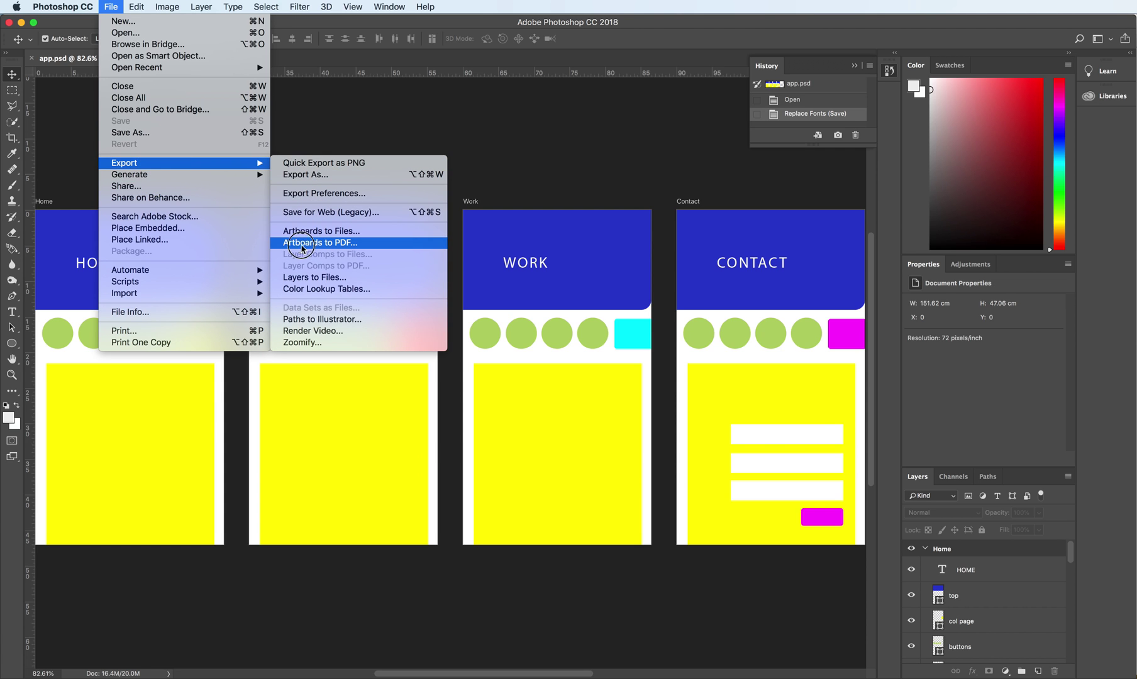
pyautogui.click(302, 245)
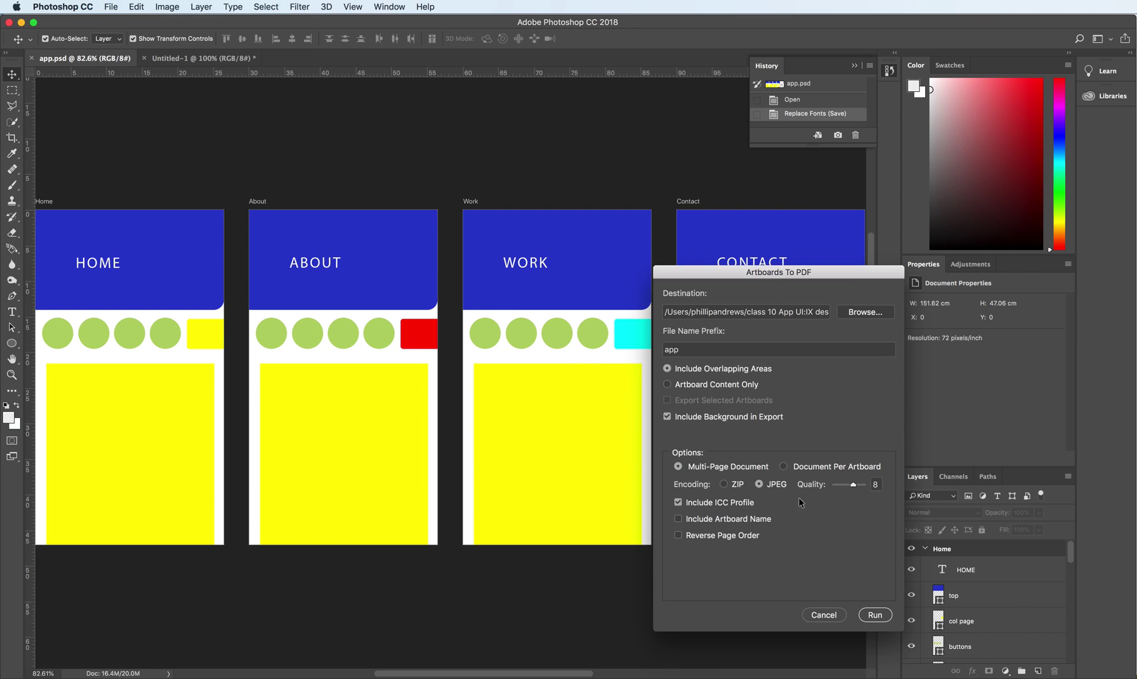
pyautogui.click(872, 617)
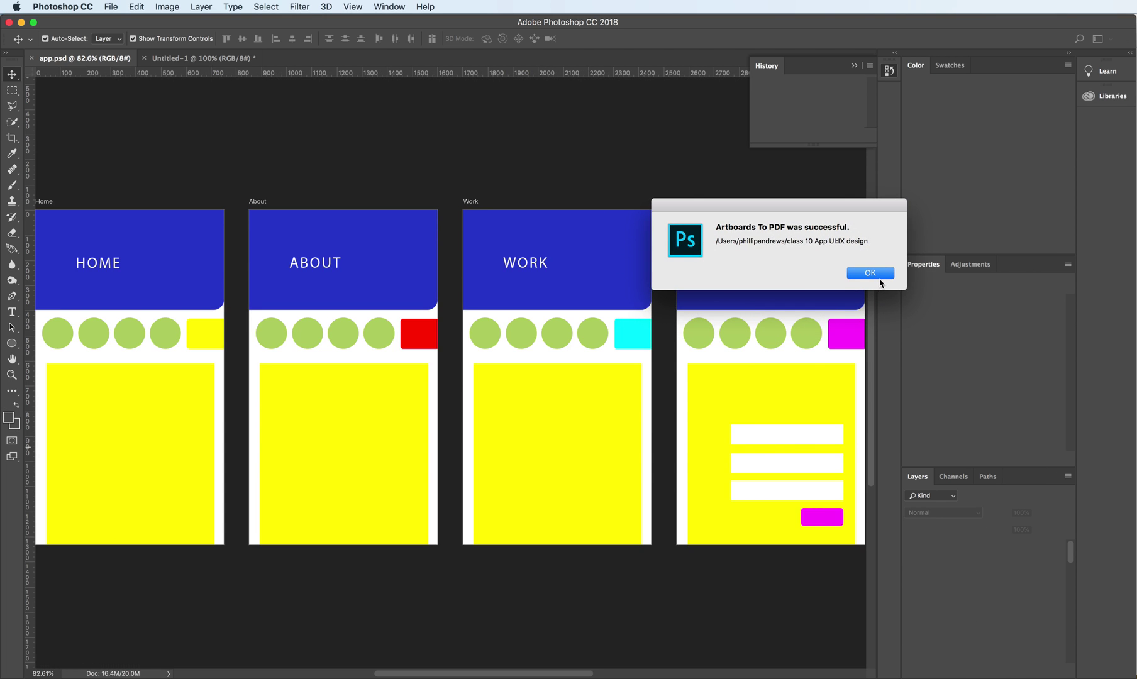
pyautogui.click(869, 274)
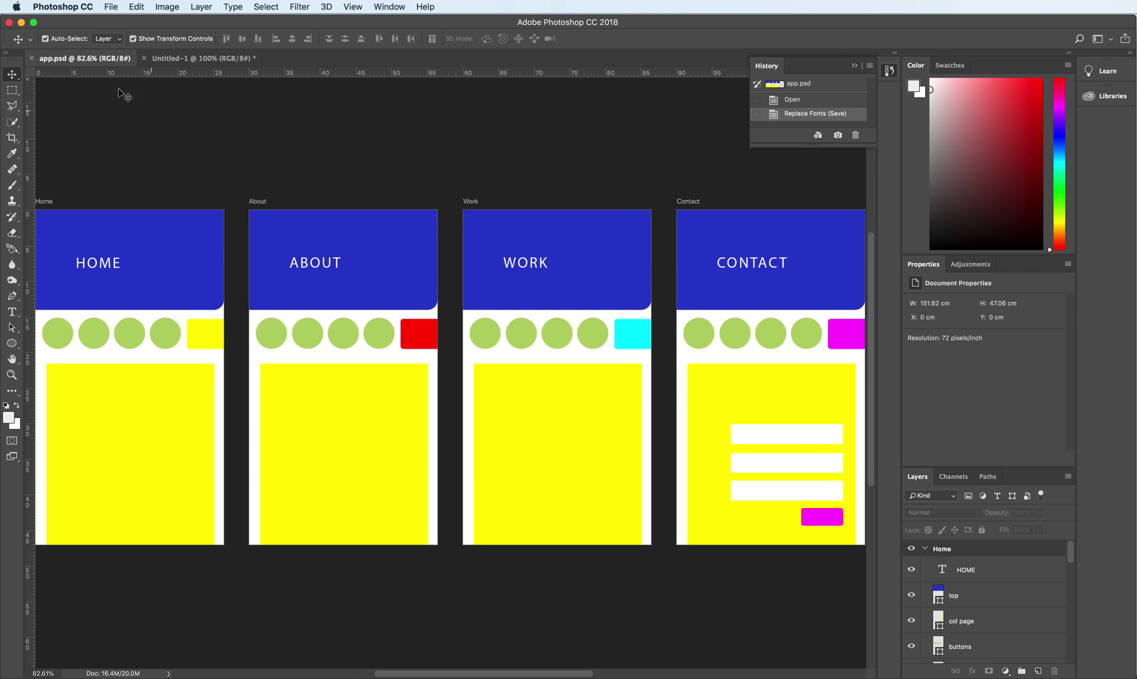
# Open app.pdf and app-interactive.pdf together from the class folder in Acrobat, declining full screen mode
pyautogui.click(21, 23)
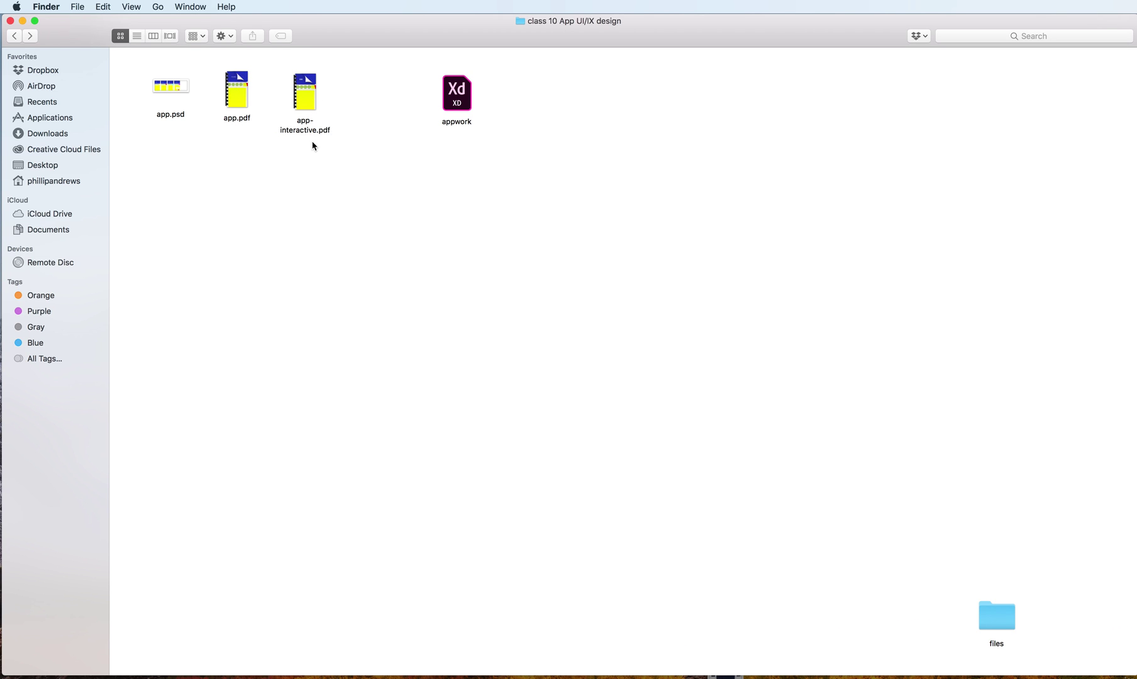
pyautogui.moveTo(215, 71); pyautogui.dragTo(330, 114)
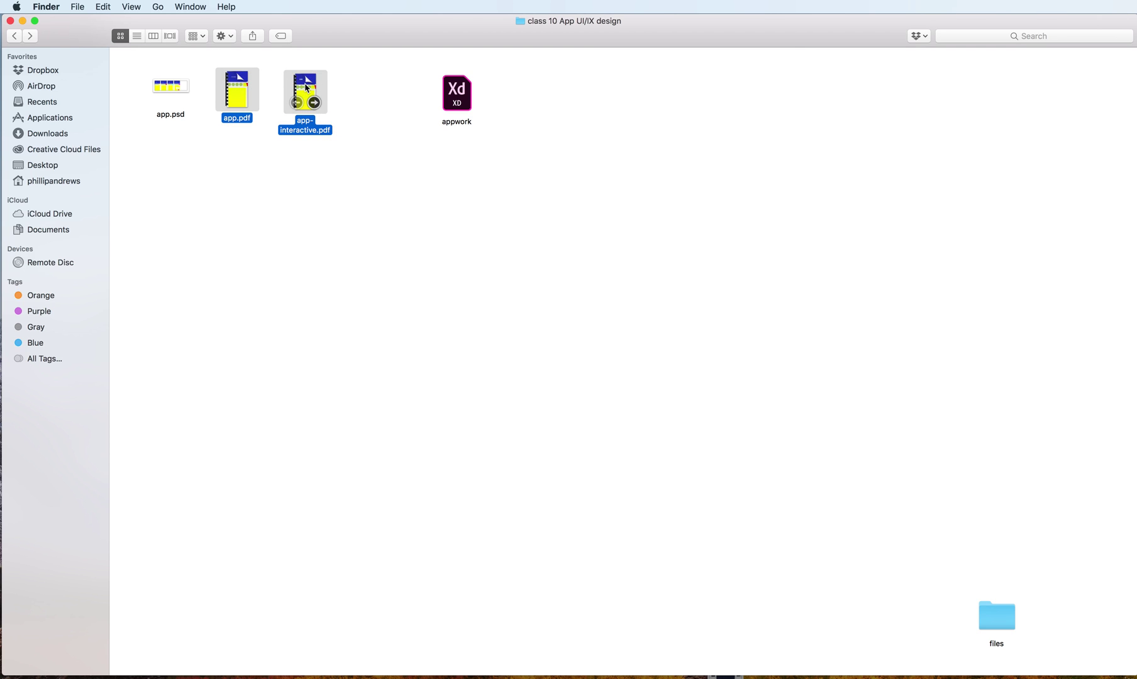
pyautogui.doubleClick(307, 88)
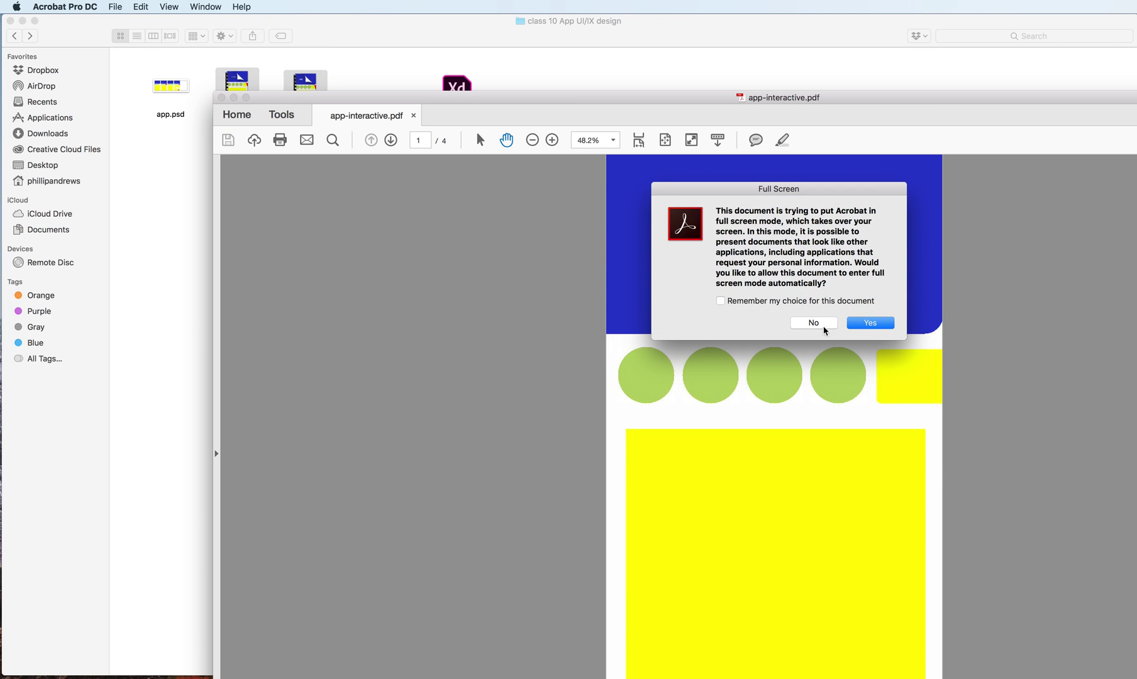
pyautogui.moveTo(758, 107); pyautogui.dragTo(544, 12)
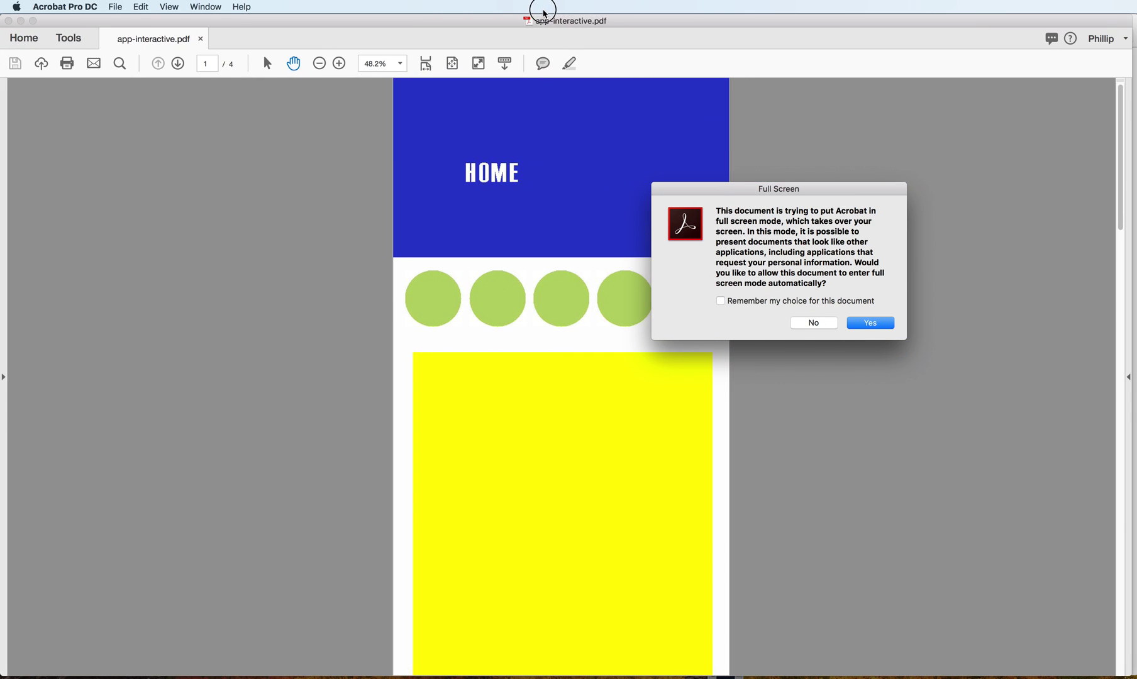
pyautogui.click(815, 323)
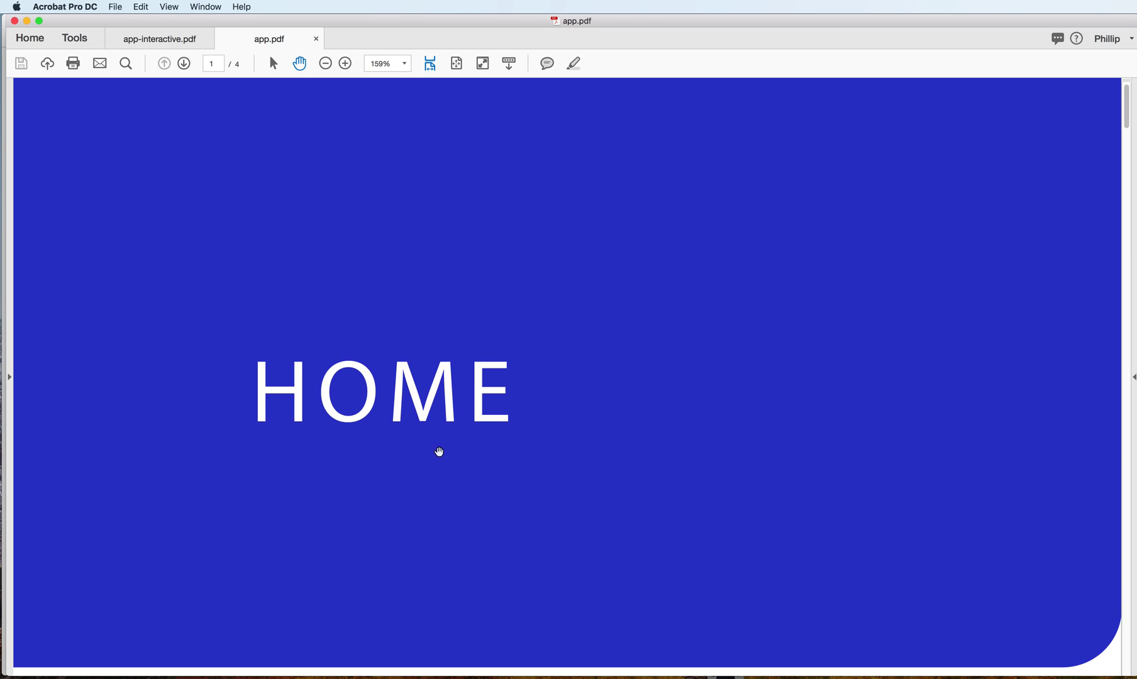
# Test the links in app-interactive.pdf through the About, Work and Contact pages and the form's magenta button, and close the linked website
pyautogui.moveTo(1128, 110); pyautogui.dragTo(1127, 84)
pyautogui.click(165, 40)
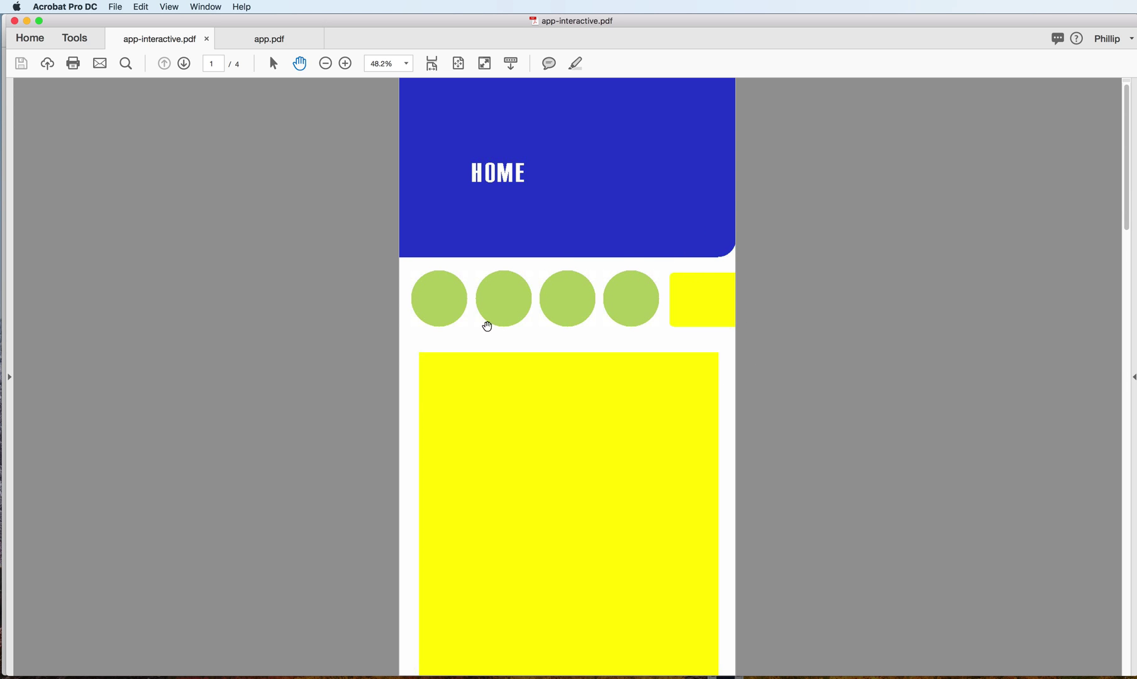
pyautogui.click(500, 315)
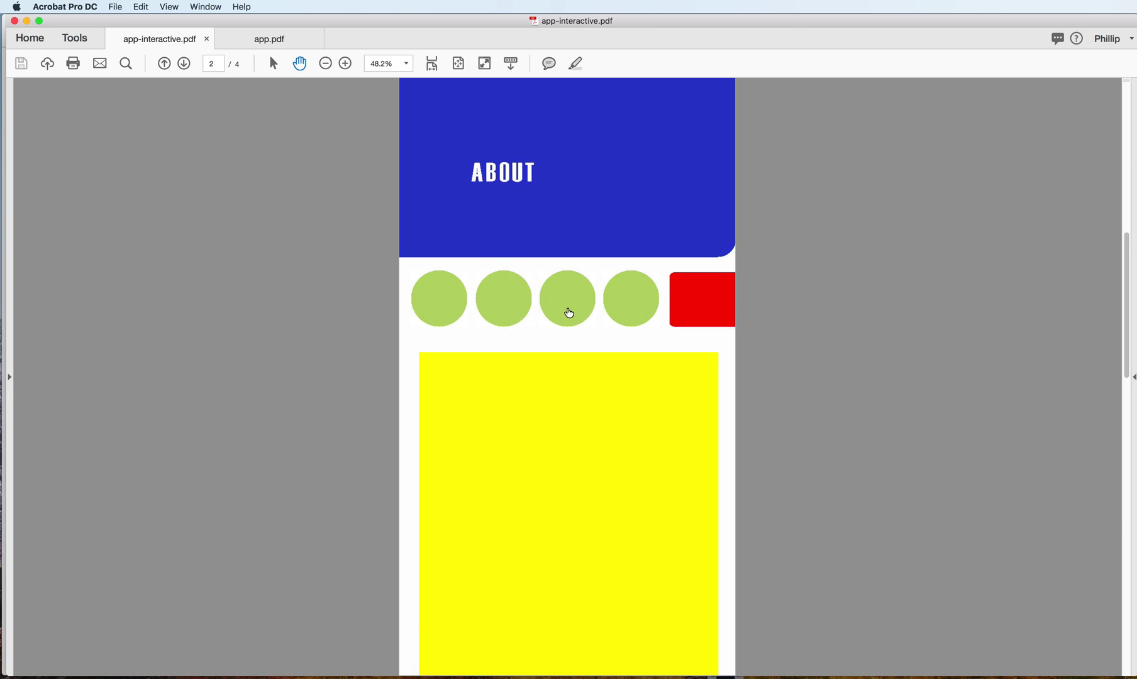
pyautogui.click(568, 312)
pyautogui.click(625, 313)
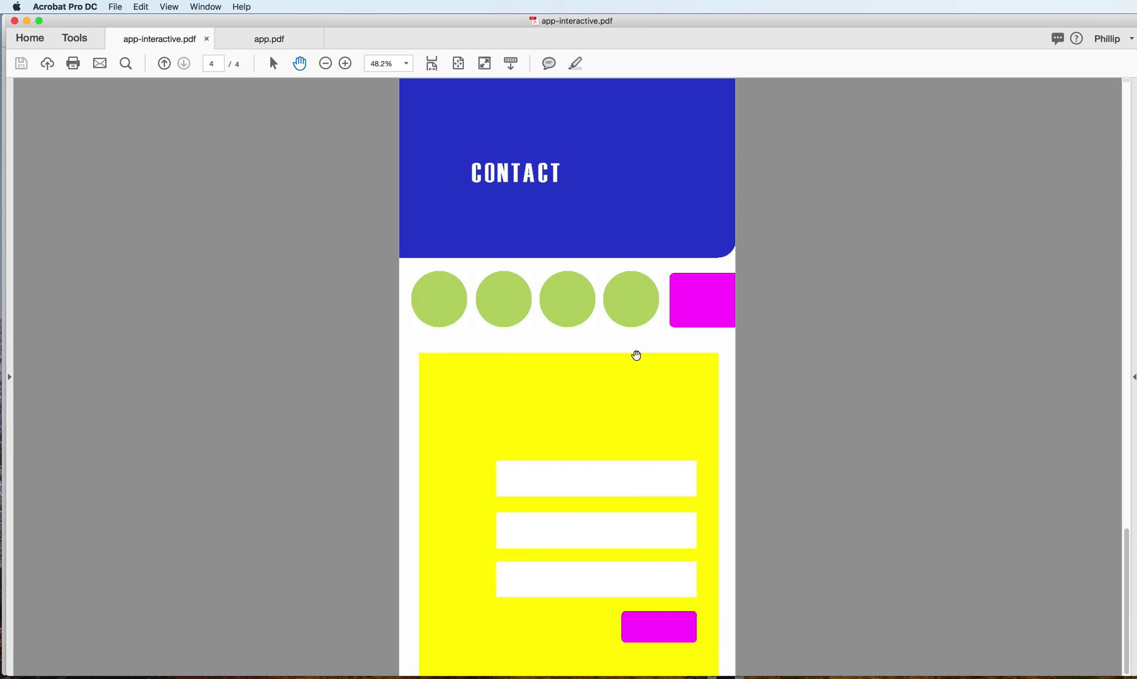
pyautogui.click(671, 640)
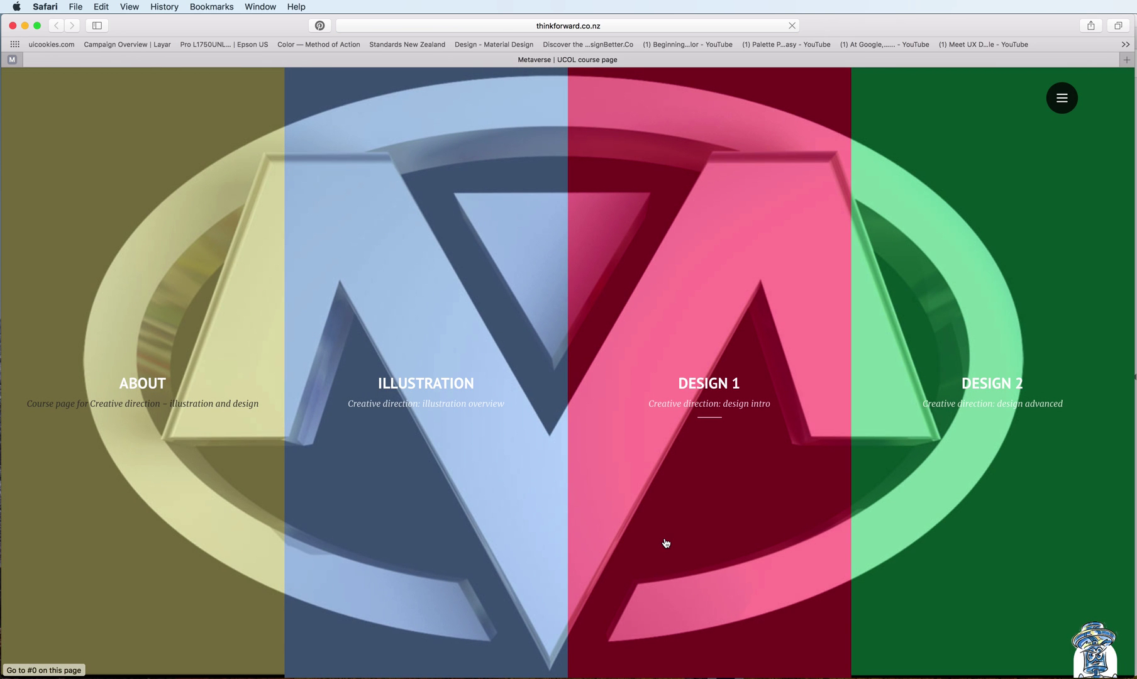
pyautogui.click(12, 26)
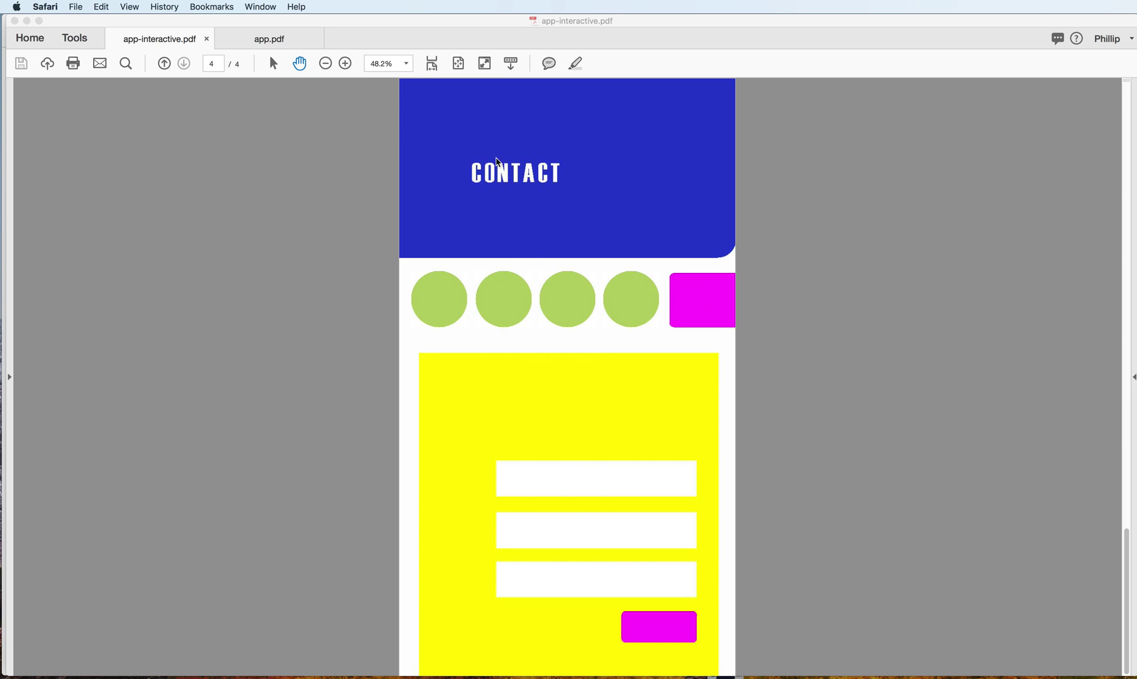
# Fit app.pdf's page to the view and set its initial view properties to Fit Page magnification with the window centered on screen
pyautogui.click(277, 42)
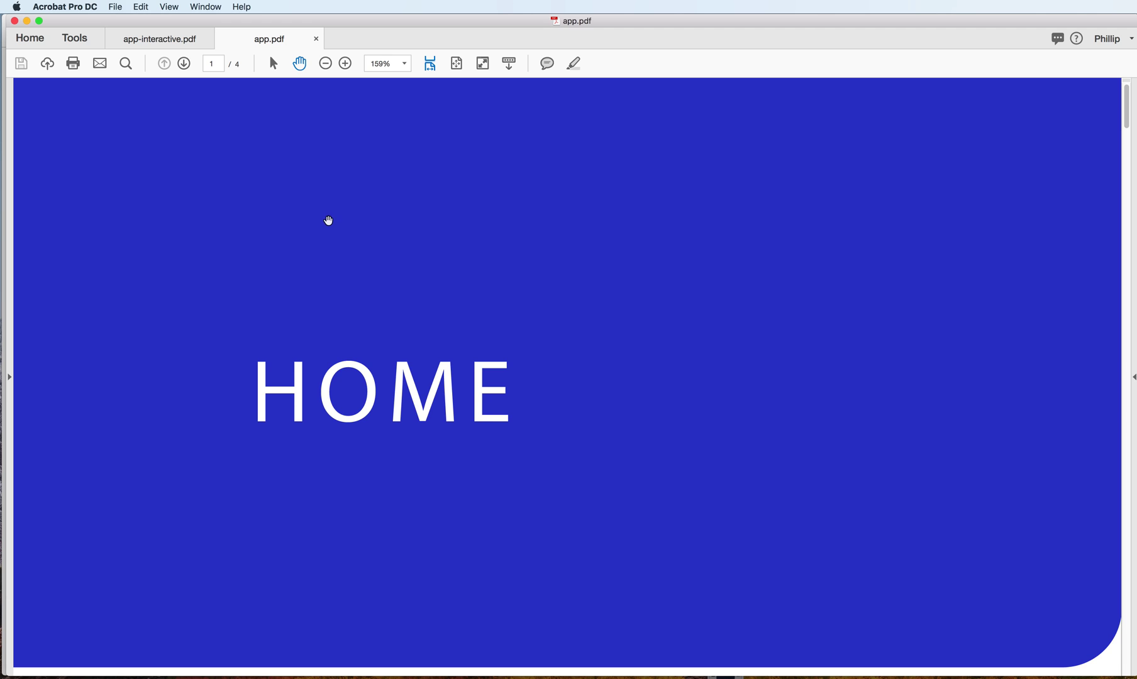
pyautogui.click(456, 65)
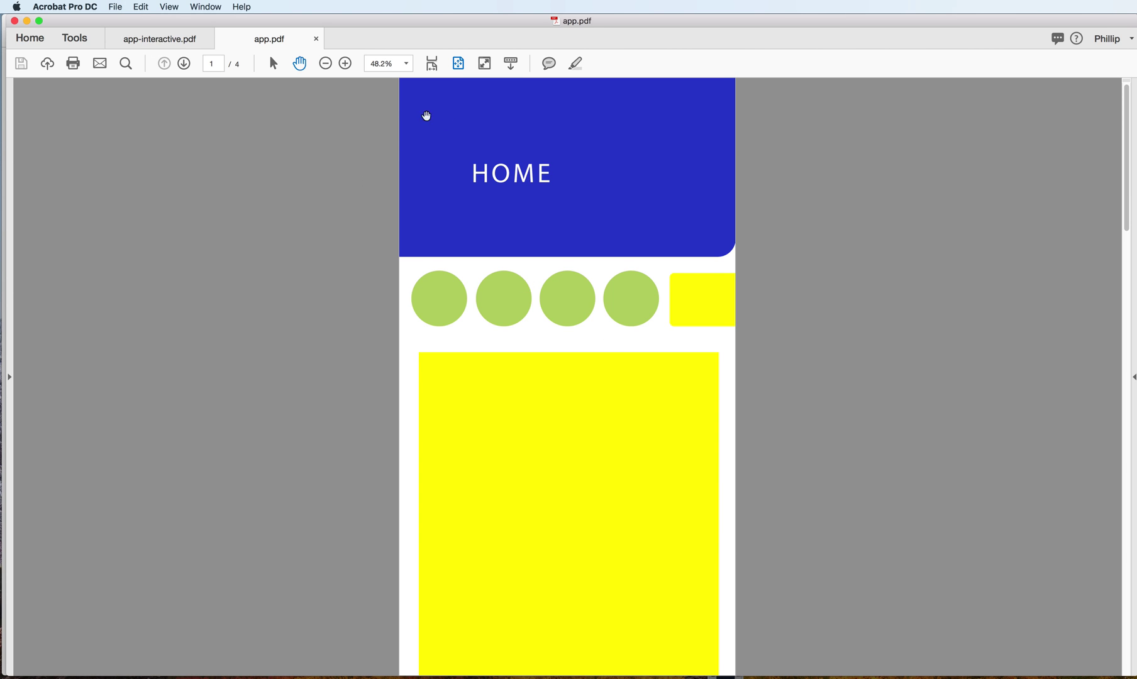
pyautogui.click(117, 7)
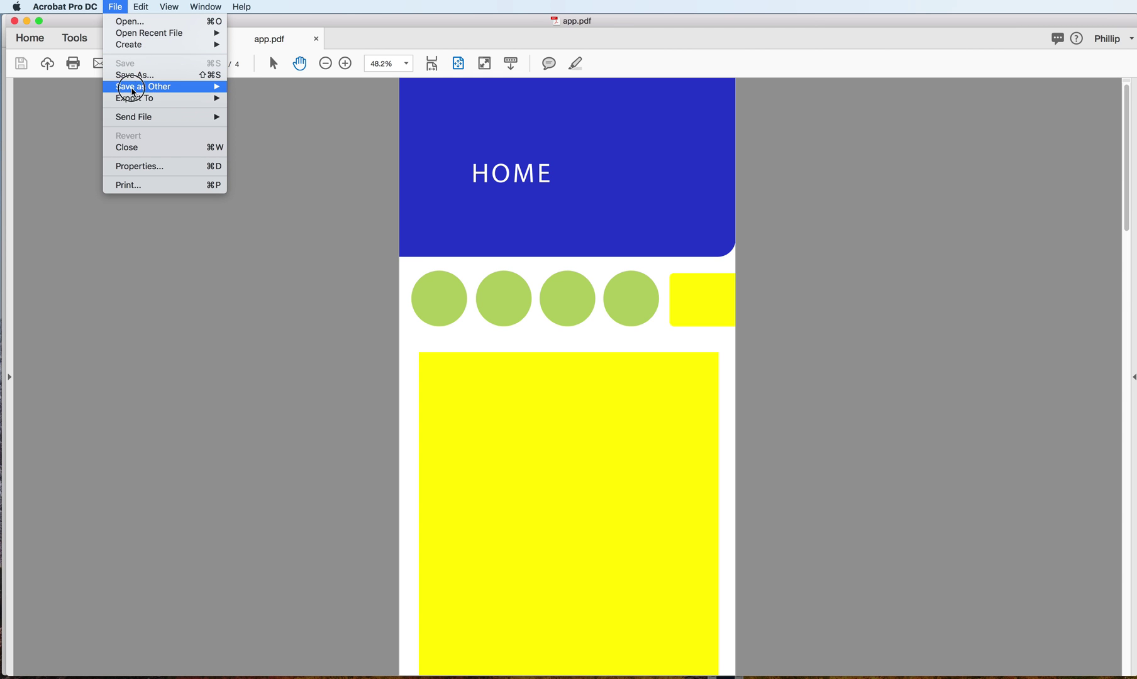
pyautogui.moveTo(85, 10)
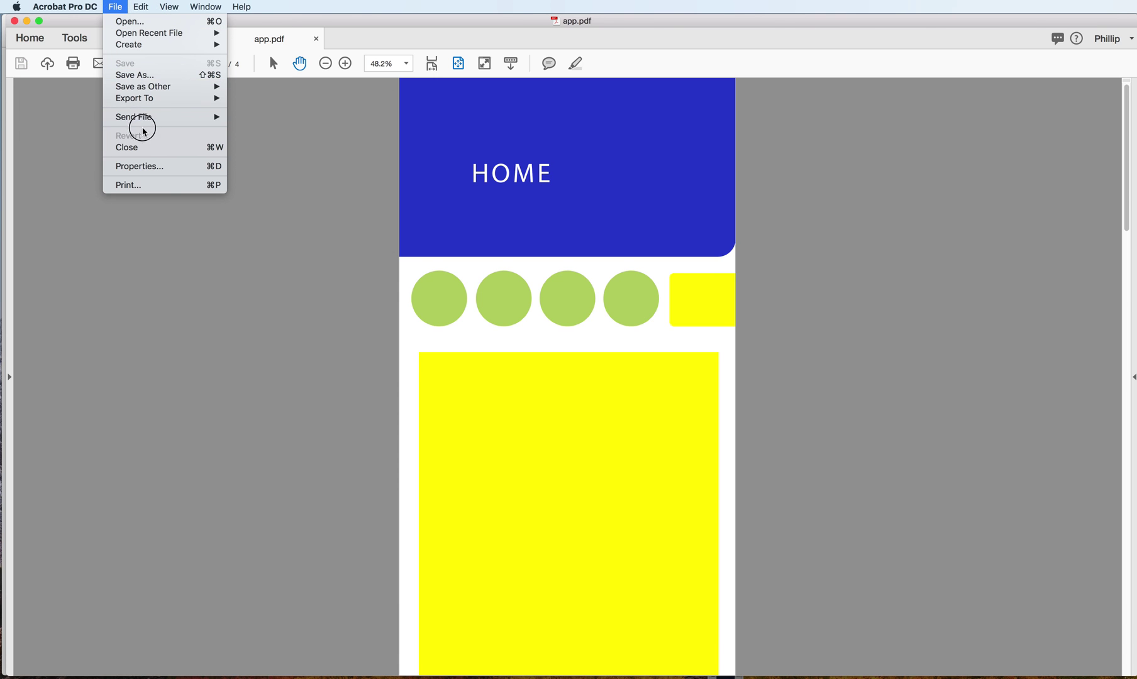
pyautogui.click(145, 167)
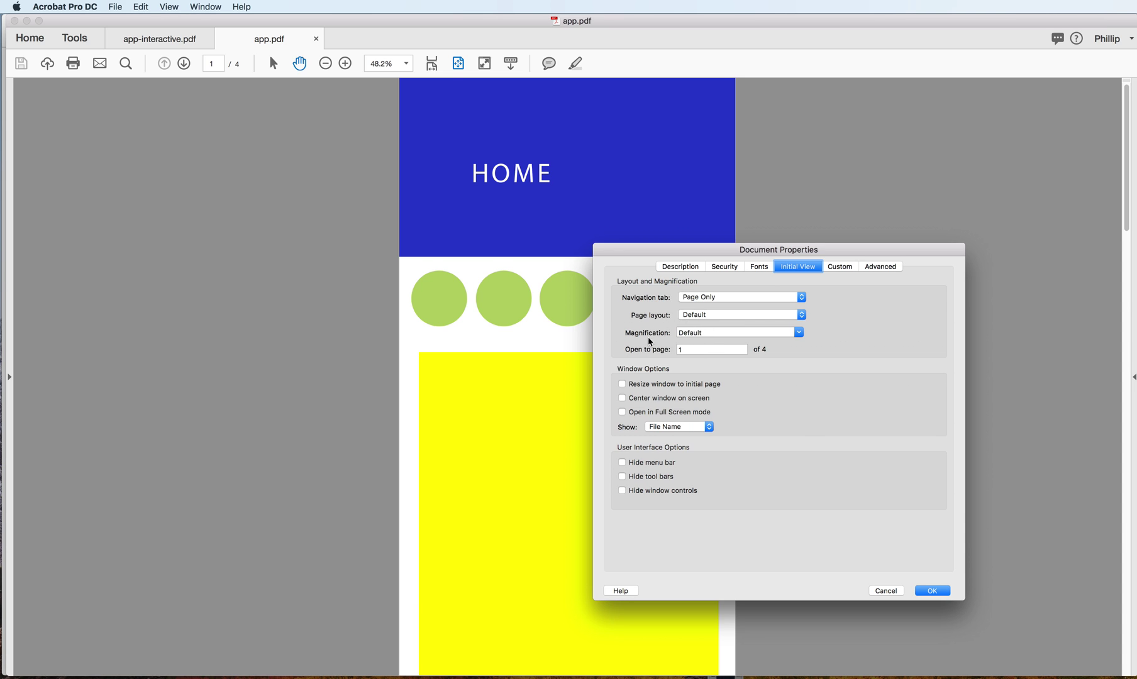
pyautogui.click(797, 334)
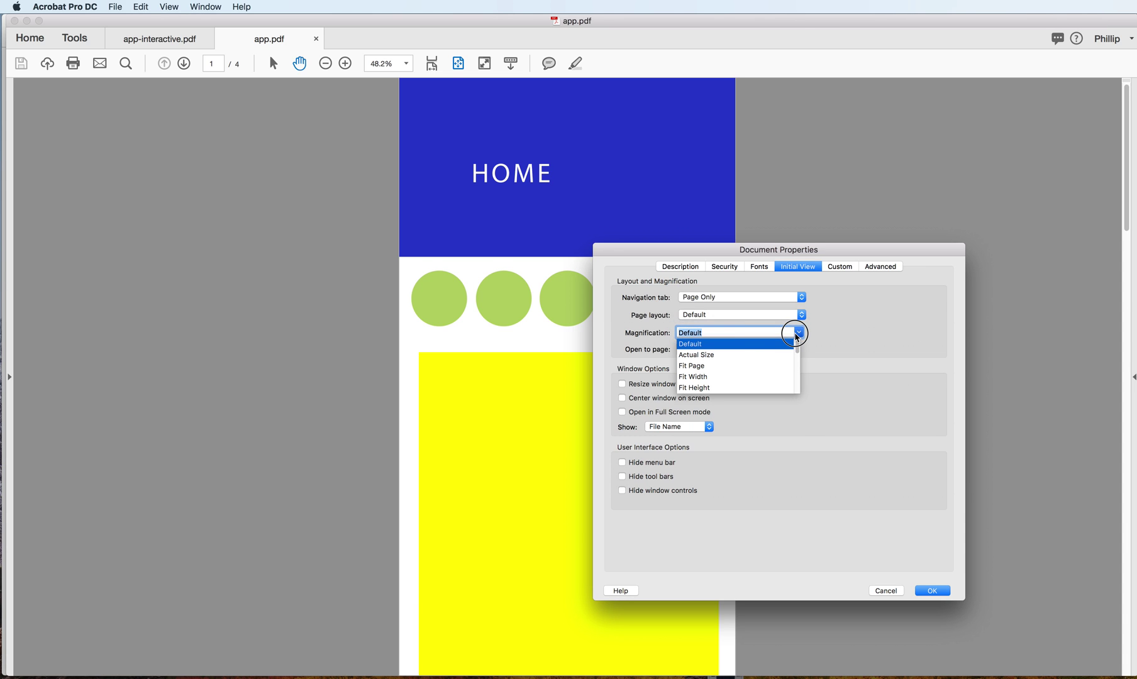
pyautogui.click(699, 365)
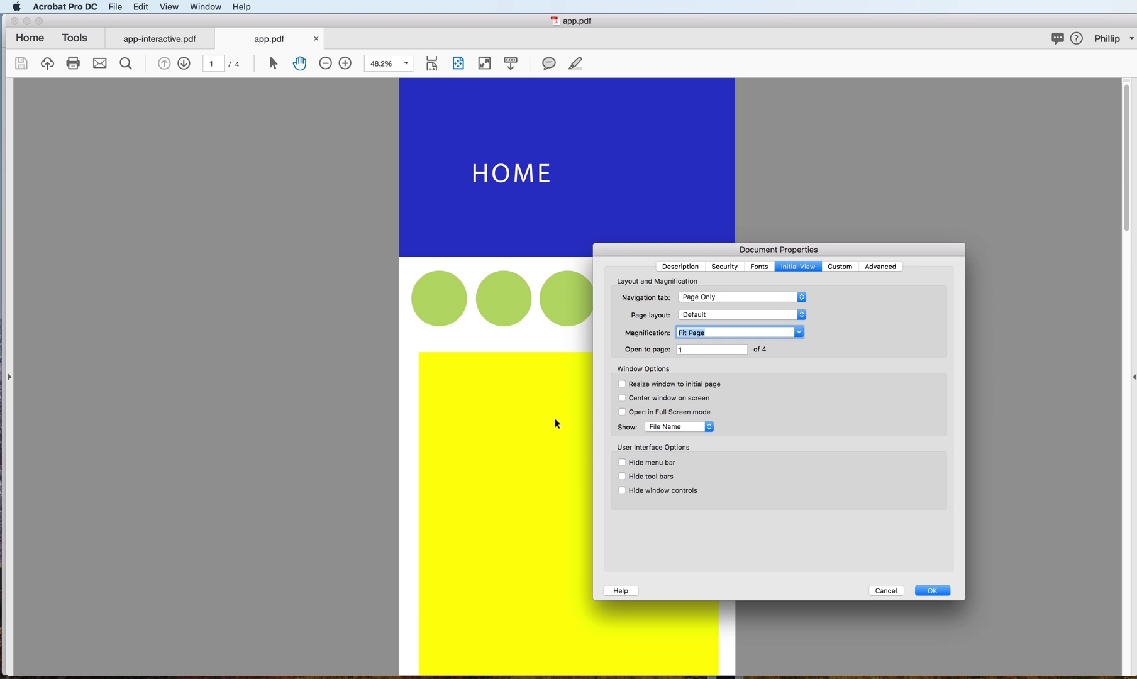
pyautogui.click(622, 399)
pyautogui.click(926, 595)
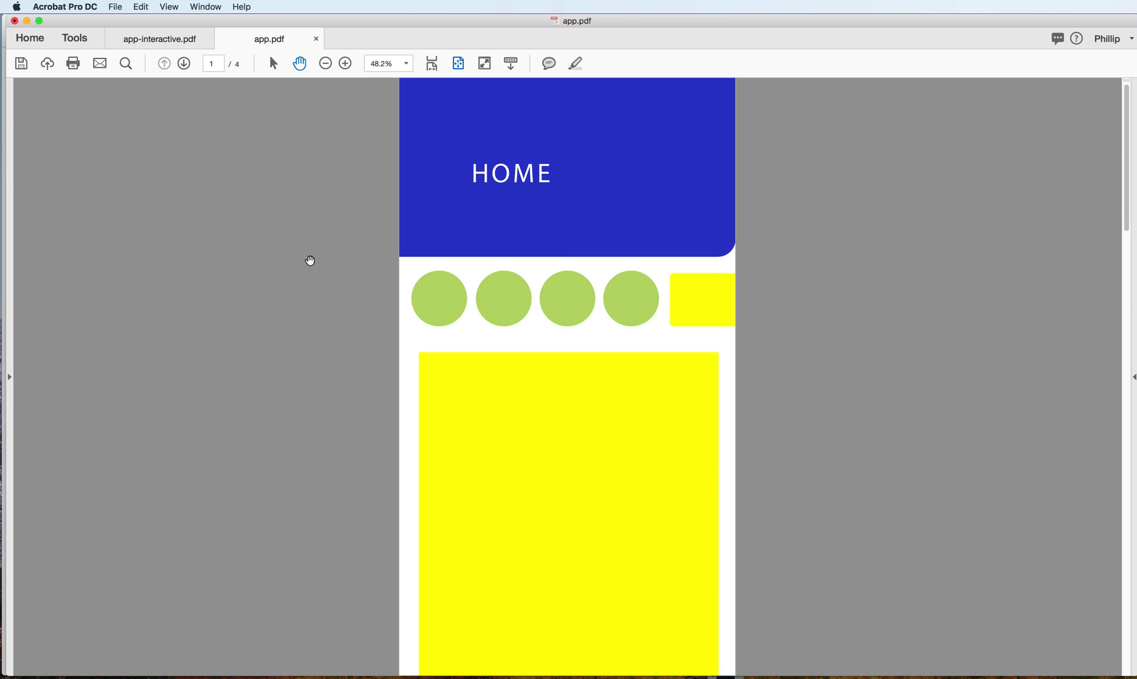
# Save app.pdf and close all open PDF documents
pyautogui.click(115, 6)
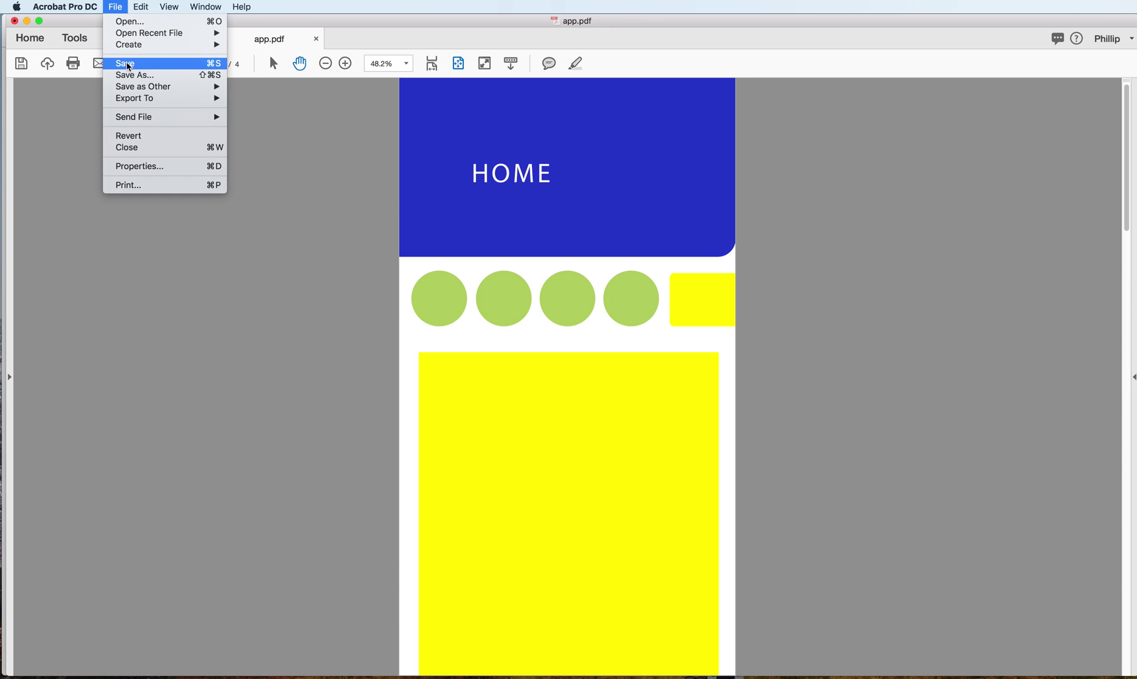
pyautogui.click(130, 64)
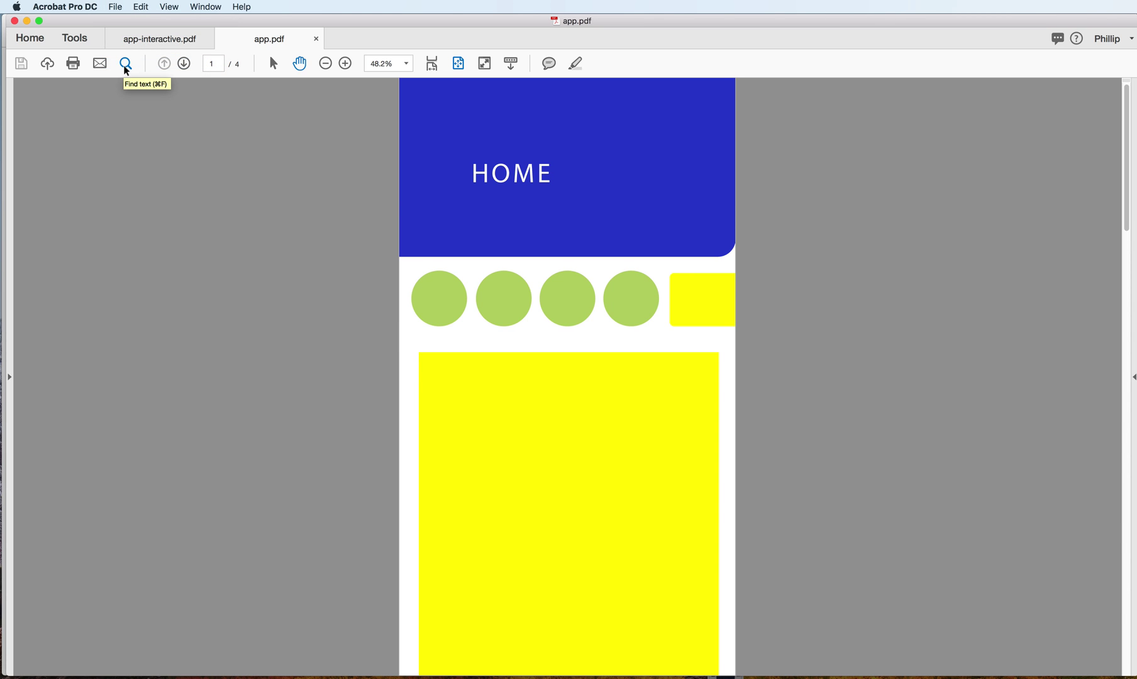
pyautogui.click(14, 21)
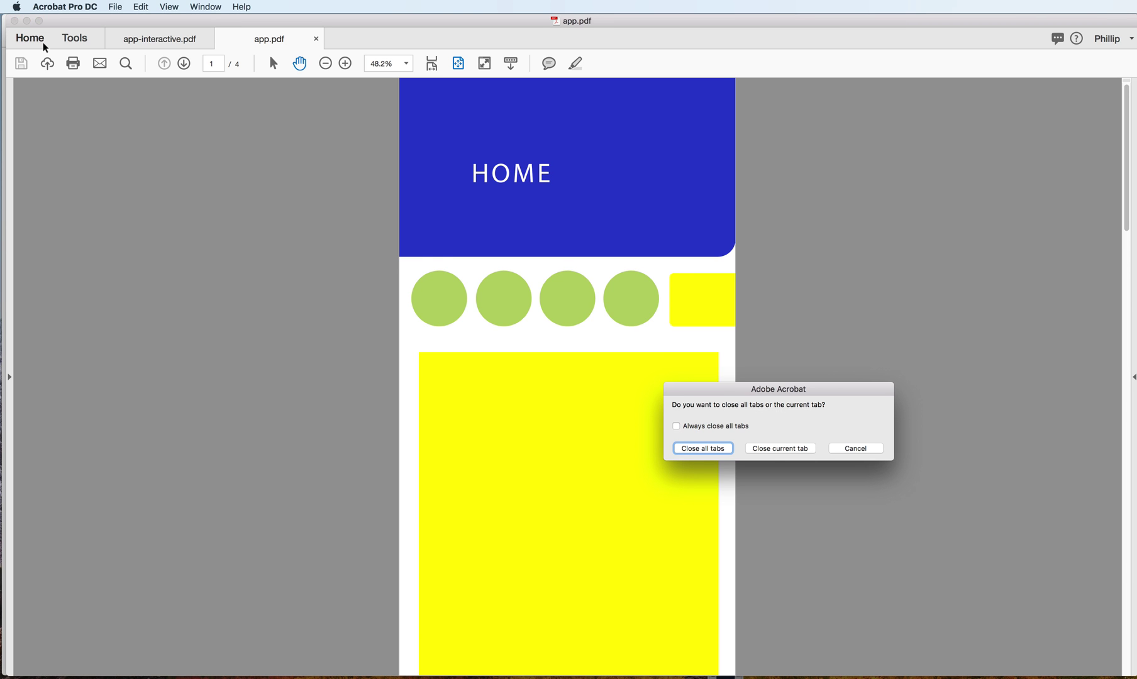
pyautogui.click(702, 448)
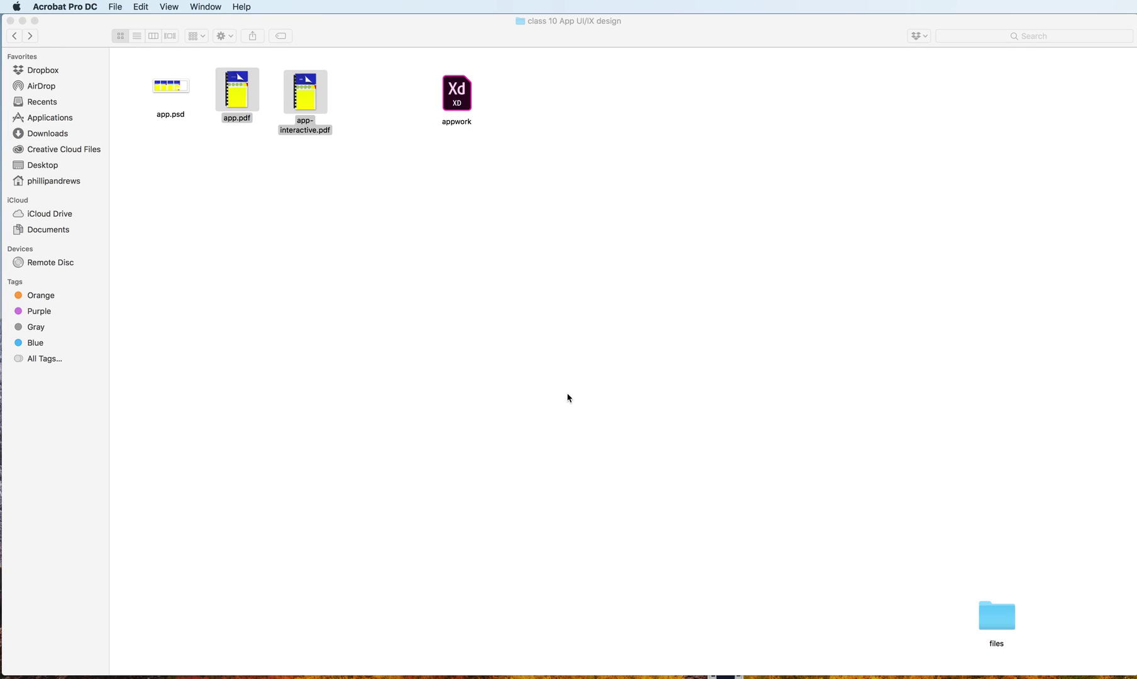
# Reopen app.pdf from the class folder and check its initial view and pages
pyautogui.click(355, 242)
pyautogui.moveTo(236, 94)
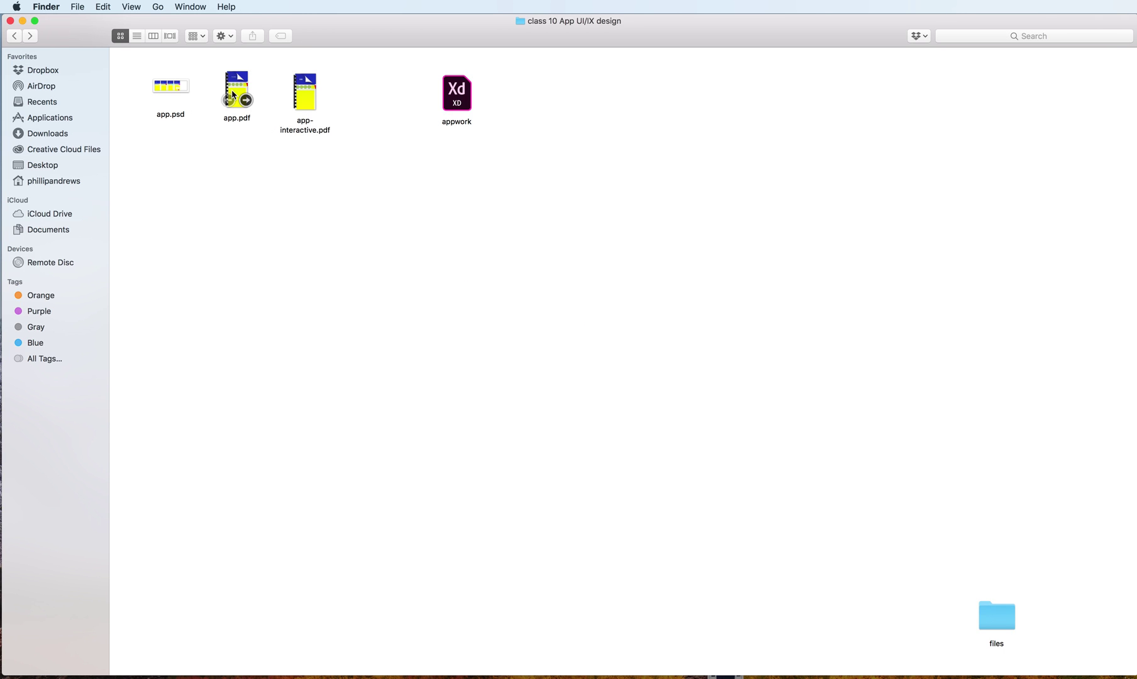
pyautogui.doubleClick(236, 88)
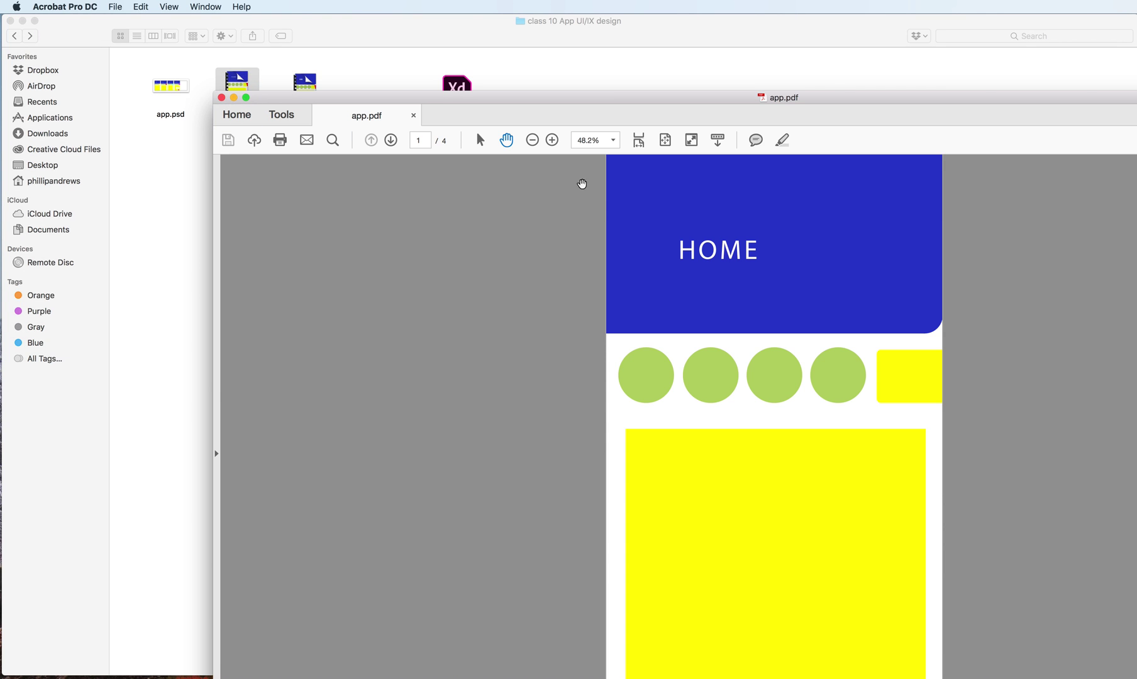
pyautogui.moveTo(540, 107); pyautogui.dragTo(333, 12)
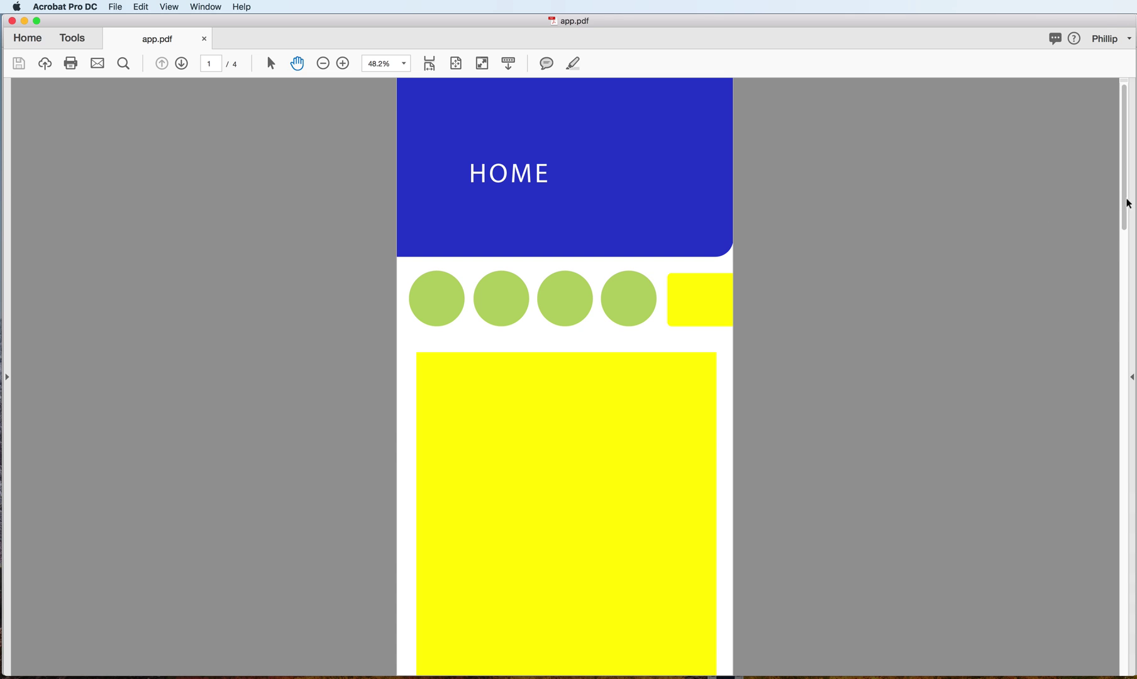
pyautogui.moveTo(1121, 237); pyautogui.dragTo(1097, 152)
# Browse the available tools and examine the page thumbnails of app.pdf in Organize Pages, selecting the Contact page
pyautogui.click(72, 40)
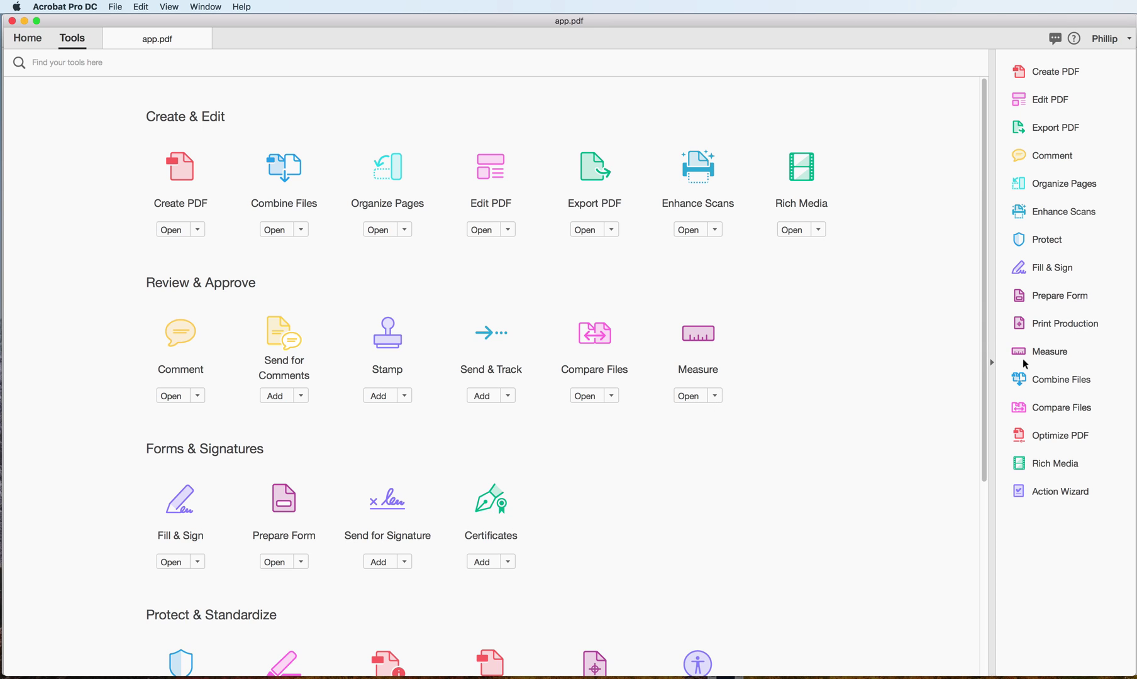
pyautogui.moveTo(985, 355); pyautogui.dragTo(986, 521)
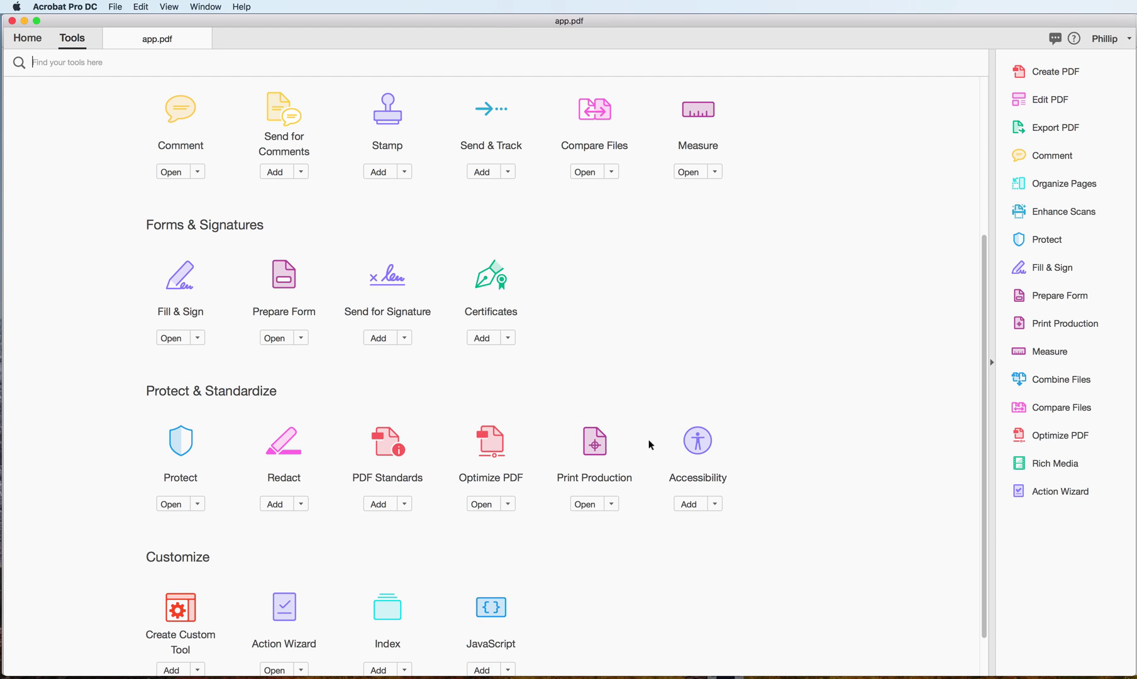
pyautogui.click(985, 431)
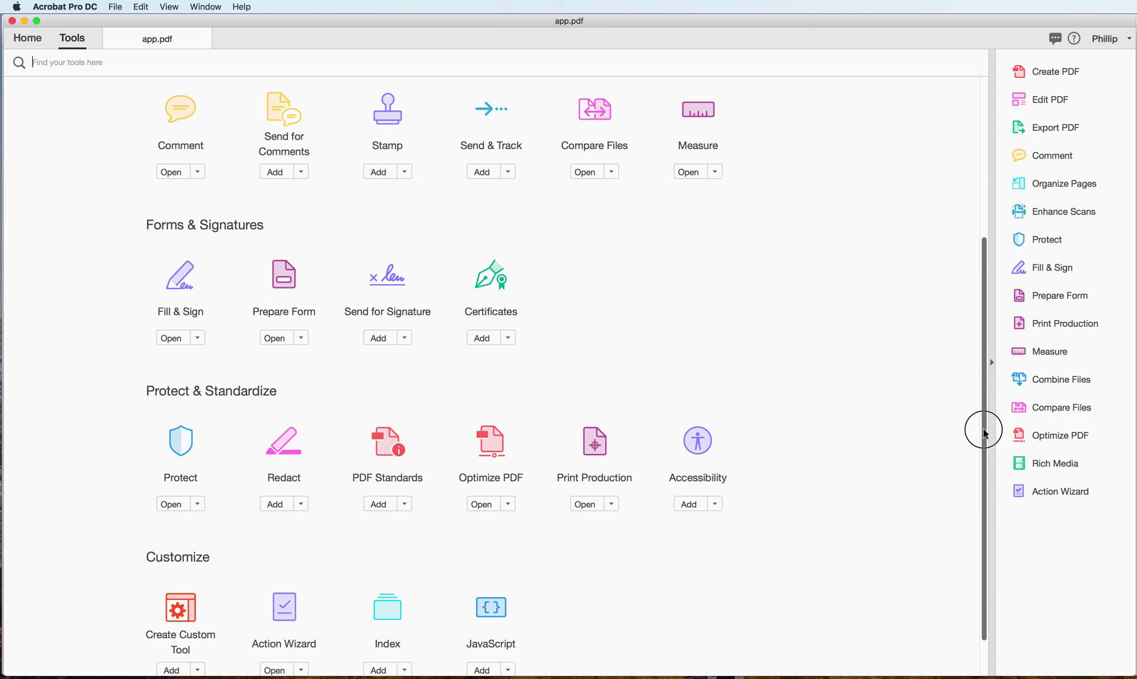
pyautogui.scroll(-1, 985, 433)
pyautogui.moveTo(985, 433); pyautogui.dragTo(853, 195)
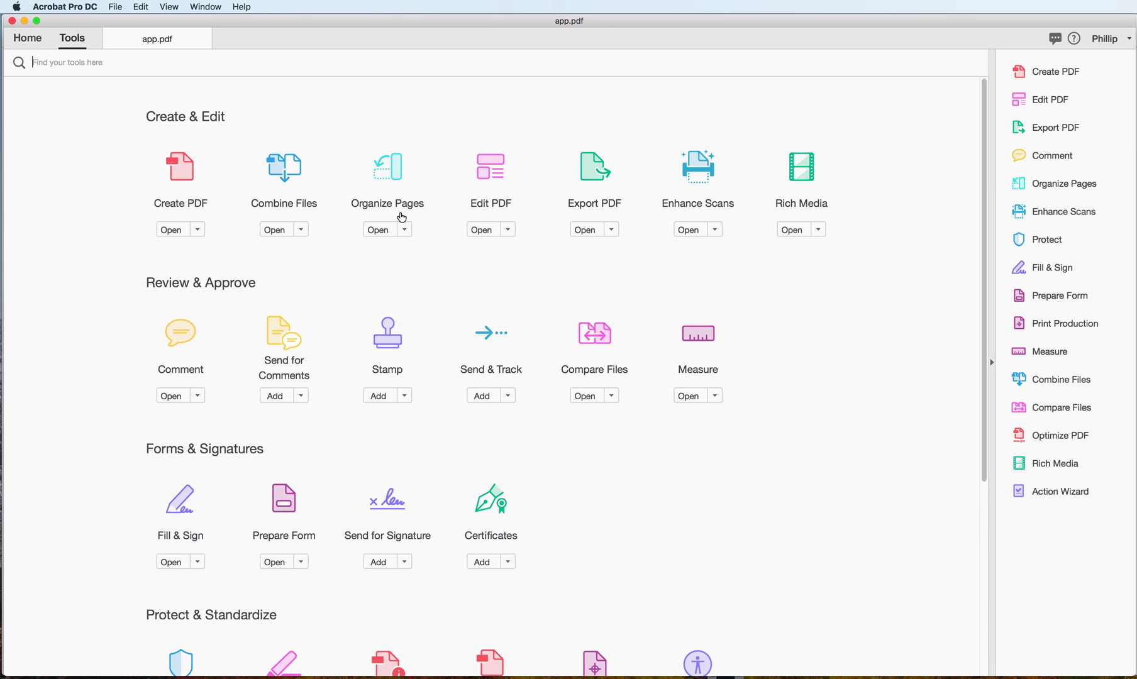
pyautogui.click(379, 230)
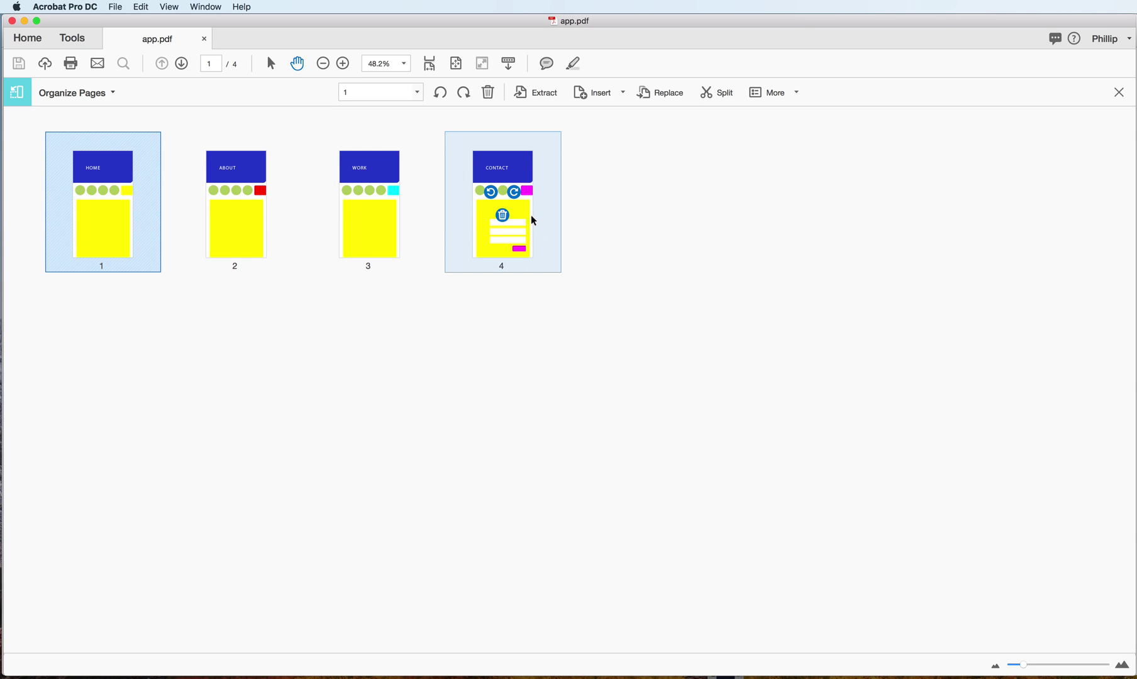
pyautogui.moveTo(504, 217)
pyautogui.moveTo(485, 219); pyautogui.dragTo(458, 212)
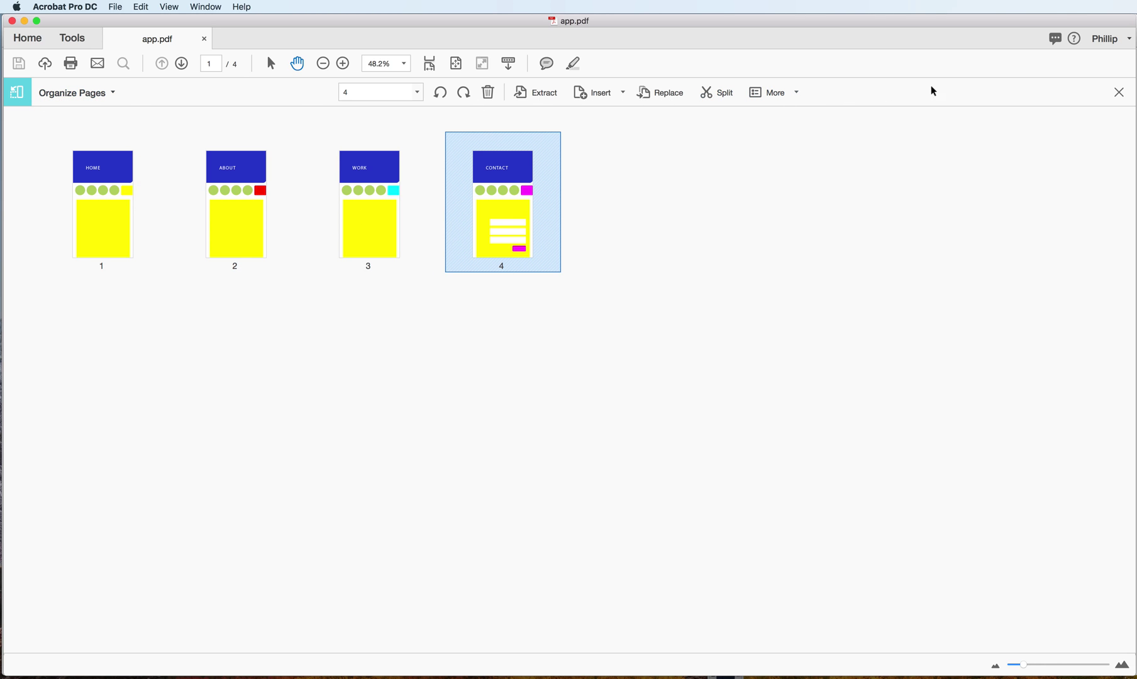
pyautogui.click(1120, 93)
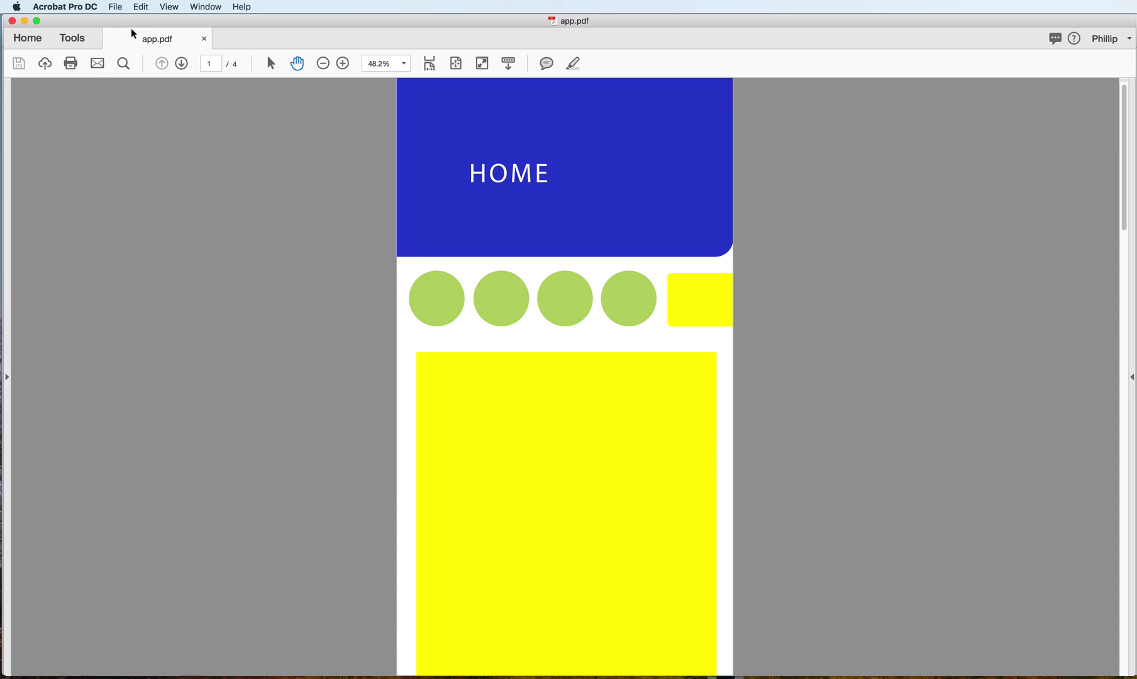
# Start a new document link in Edit PDF by drawing its area around the second green circle on the Home page
pyautogui.click(81, 39)
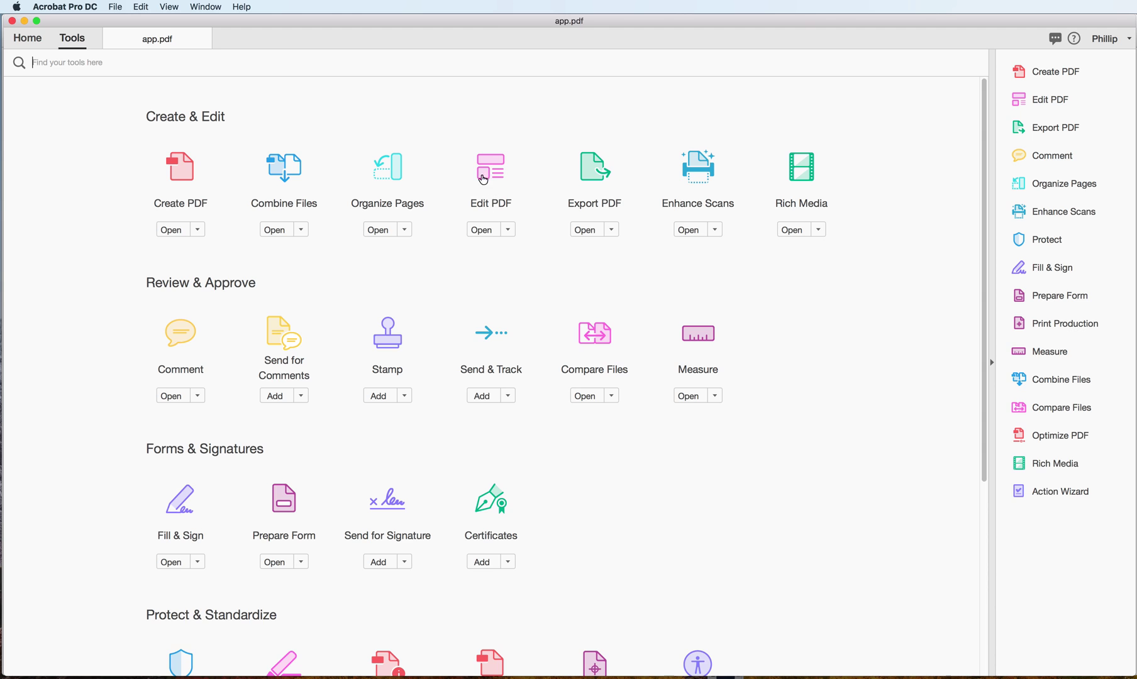
pyautogui.click(483, 230)
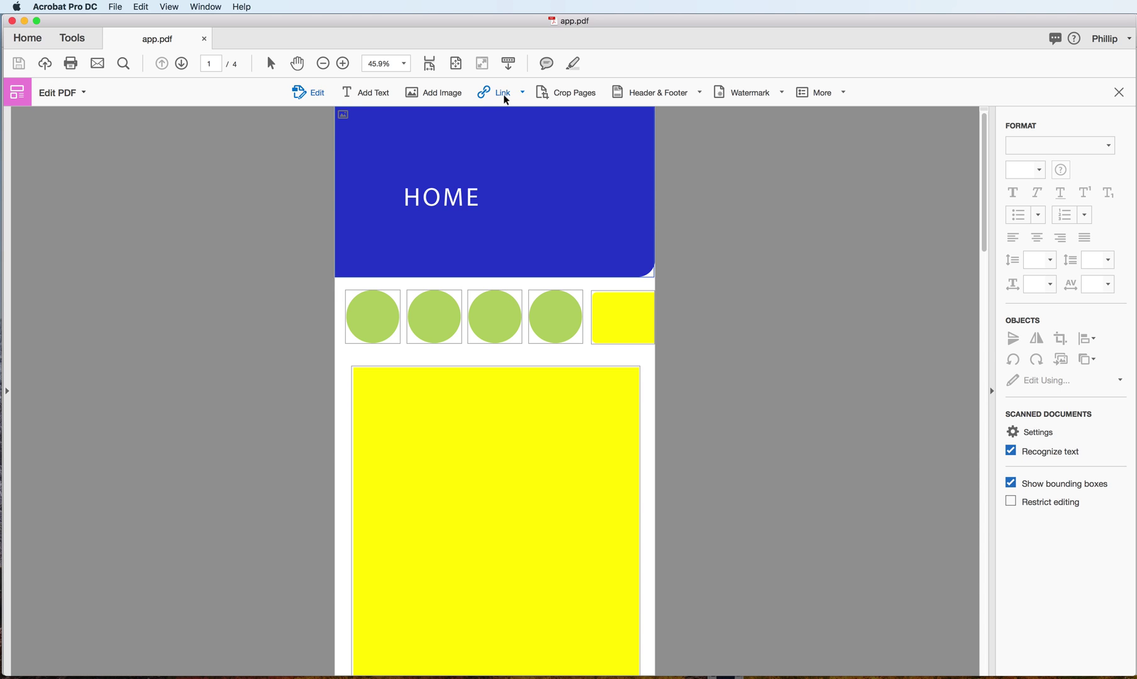
pyautogui.click(505, 95)
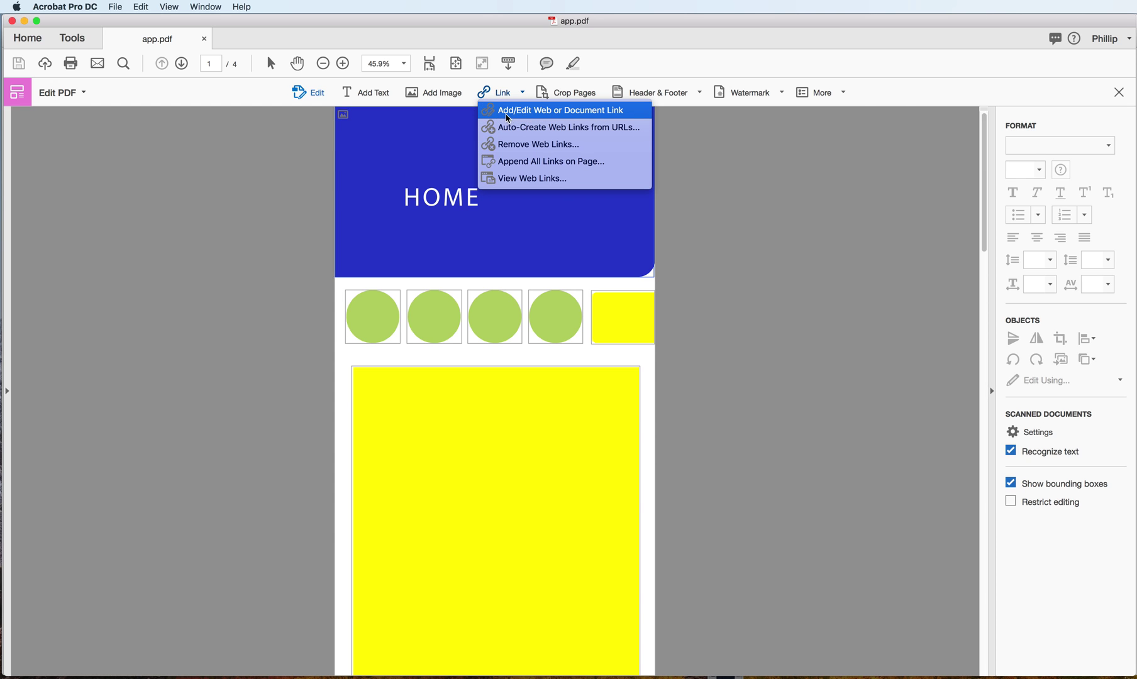
pyautogui.click(543, 113)
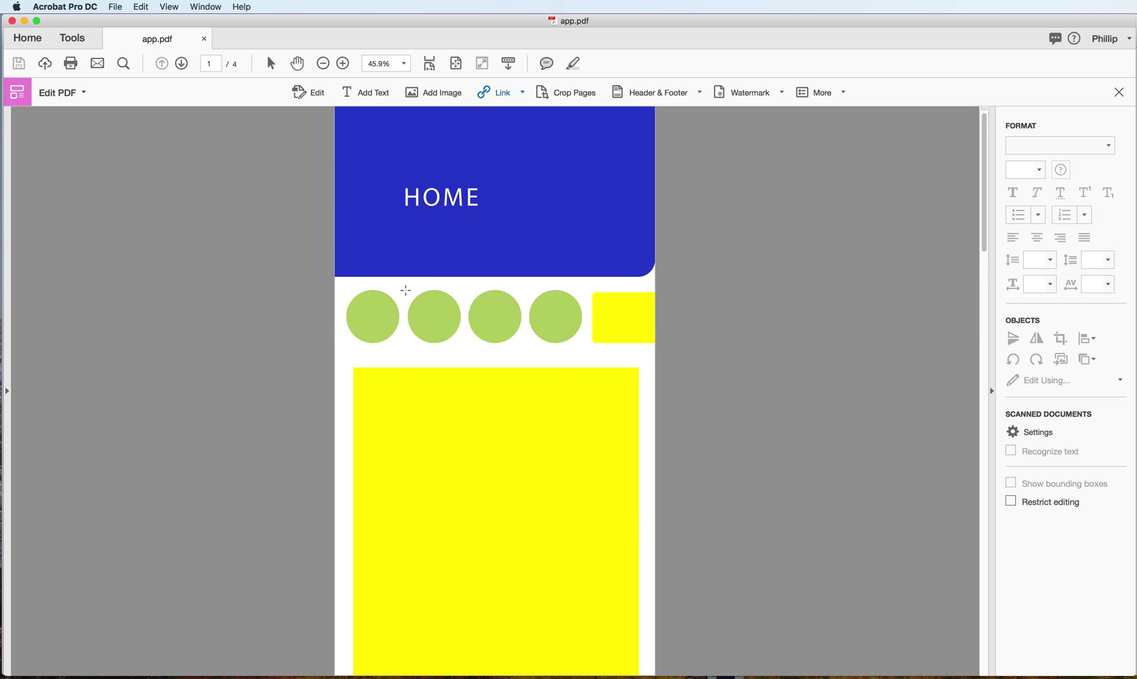
pyautogui.moveTo(406, 289); pyautogui.dragTo(464, 345)
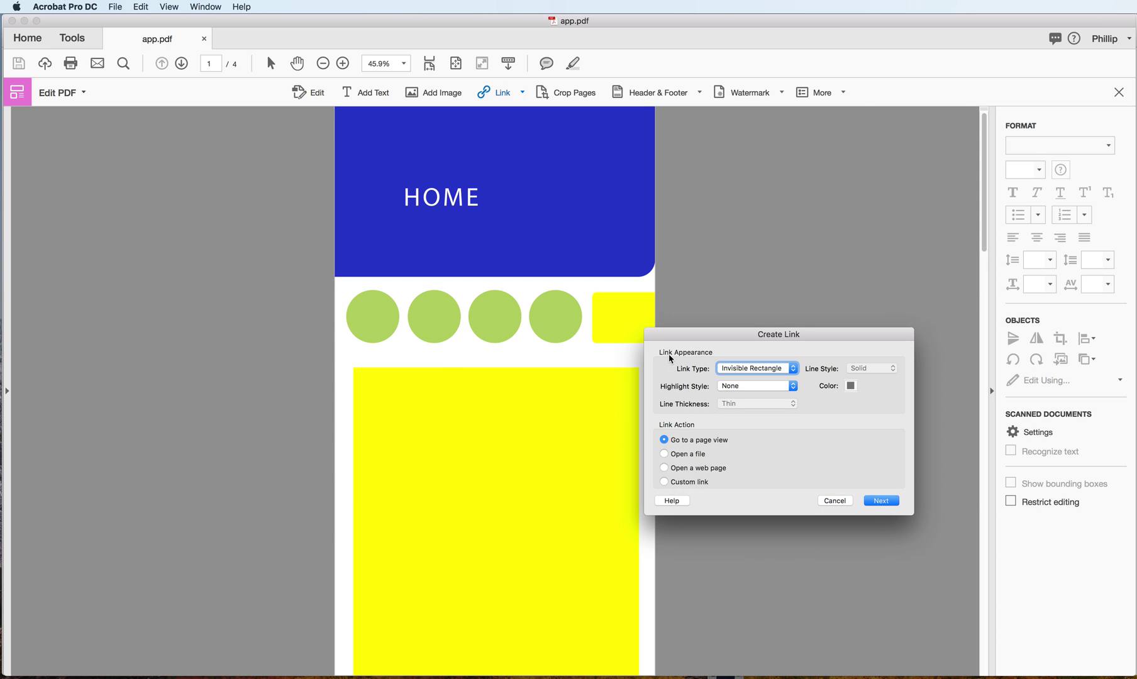
# Try the Visible Rectangle link type, review its thickness, highlight and line style options, and return to Invisible Rectangle
pyautogui.click(789, 368)
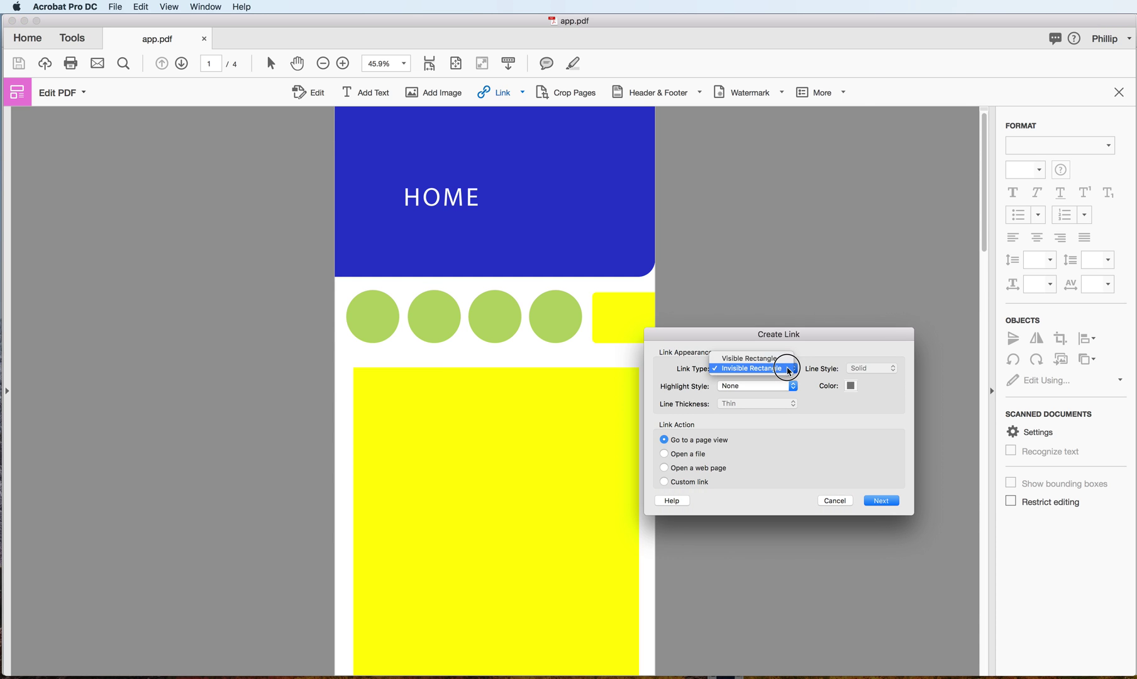
pyautogui.click(749, 358)
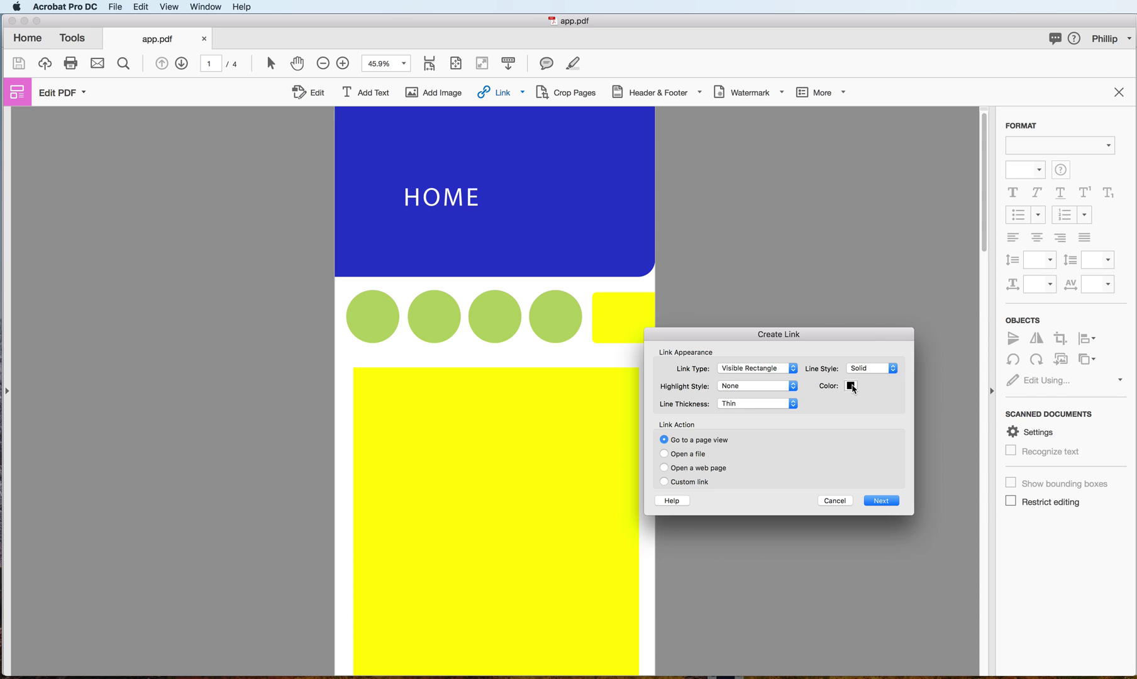
pyautogui.click(793, 403)
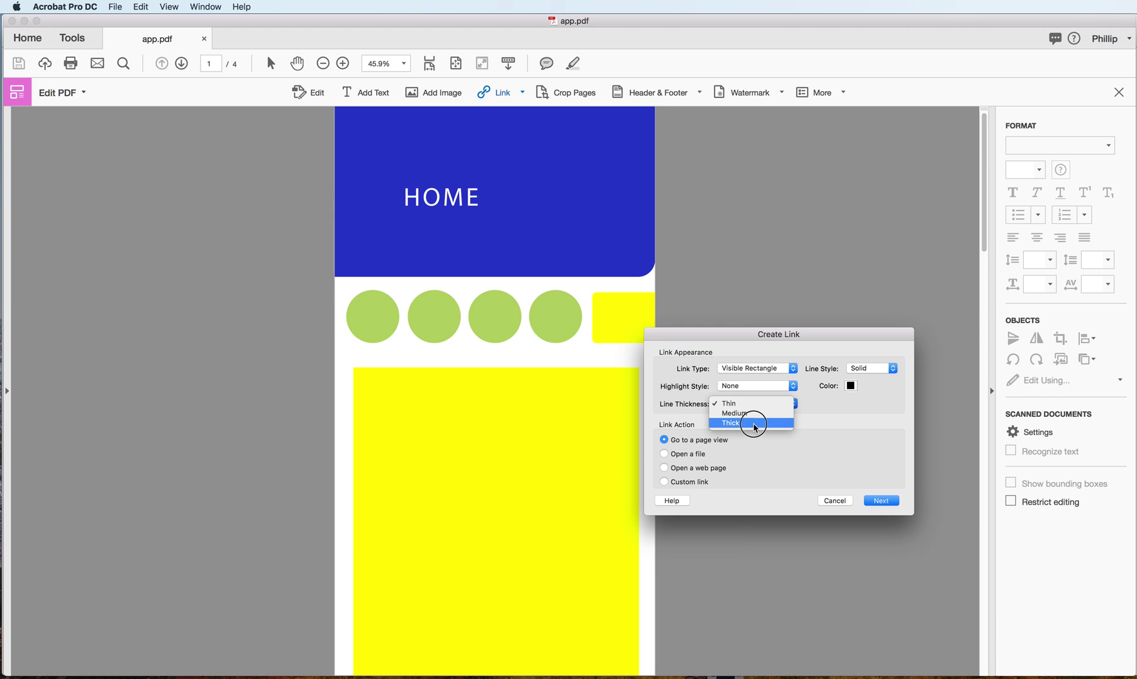
pyautogui.click(798, 409)
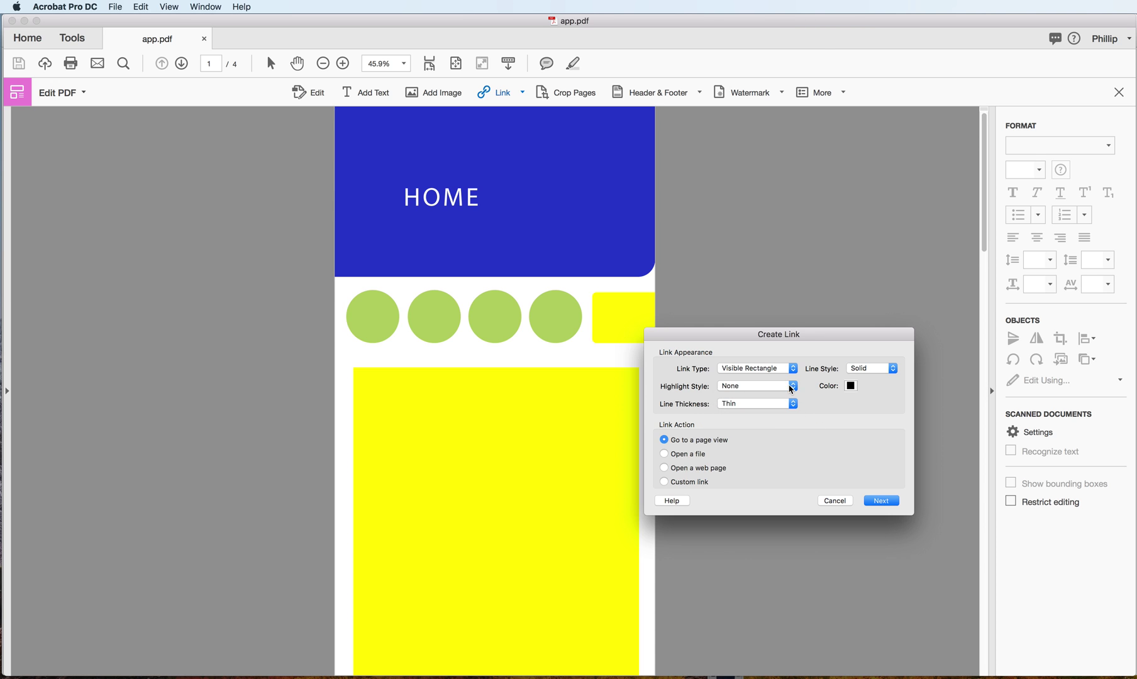
pyautogui.click(790, 386)
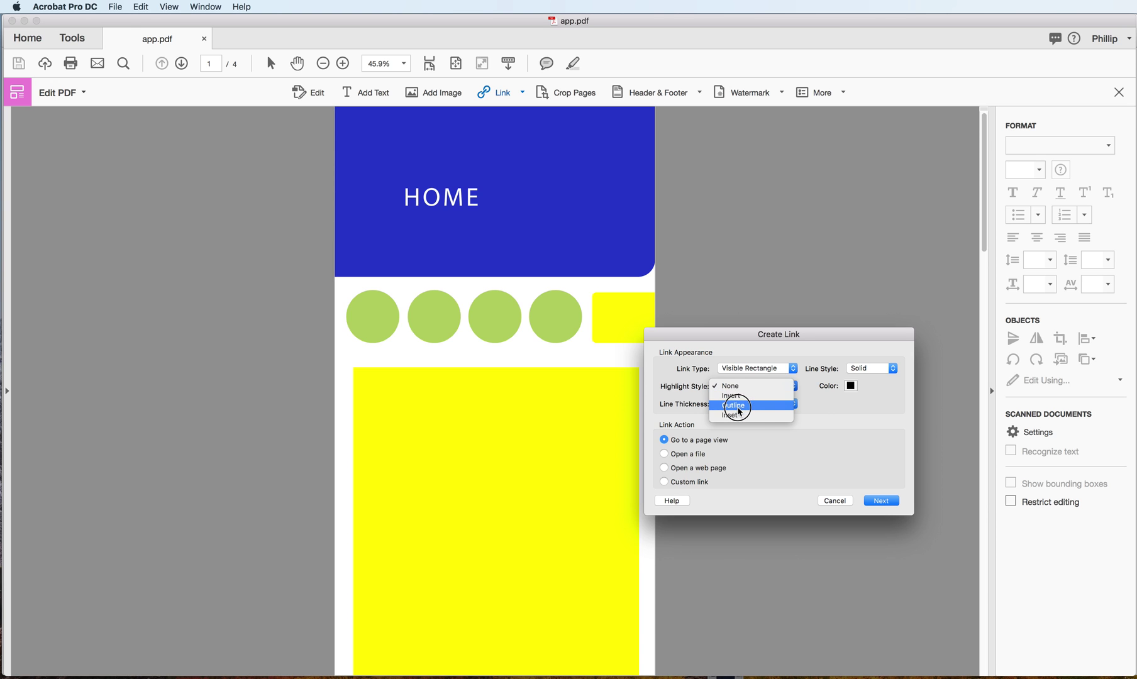
pyautogui.click(821, 406)
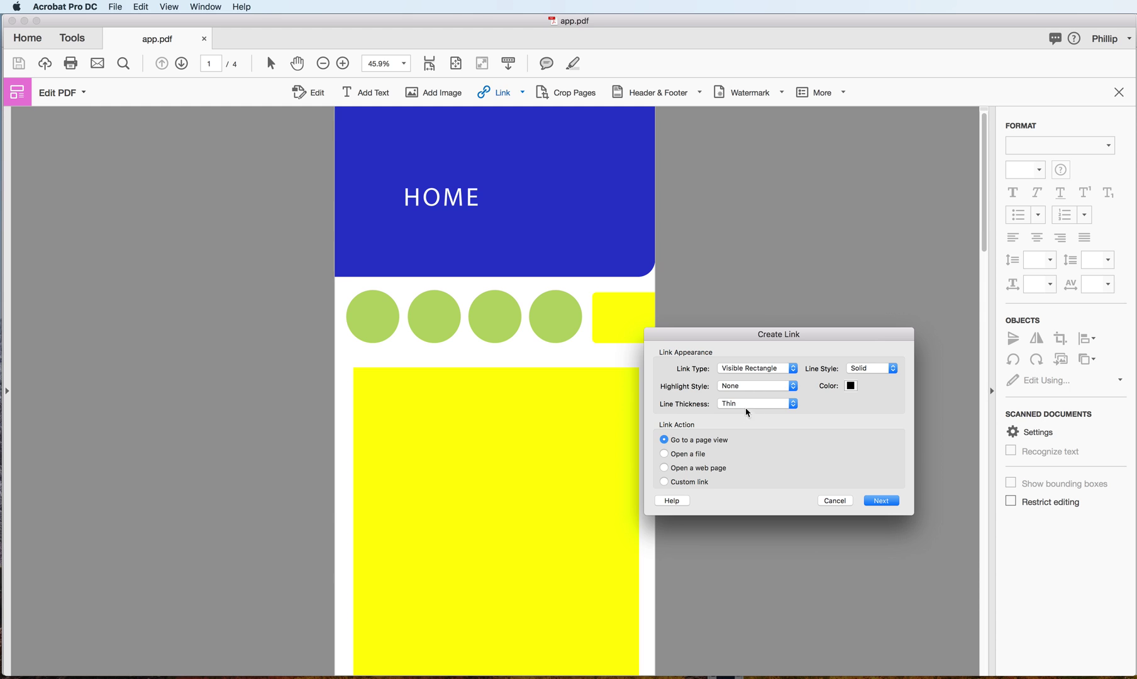
pyautogui.click(893, 370)
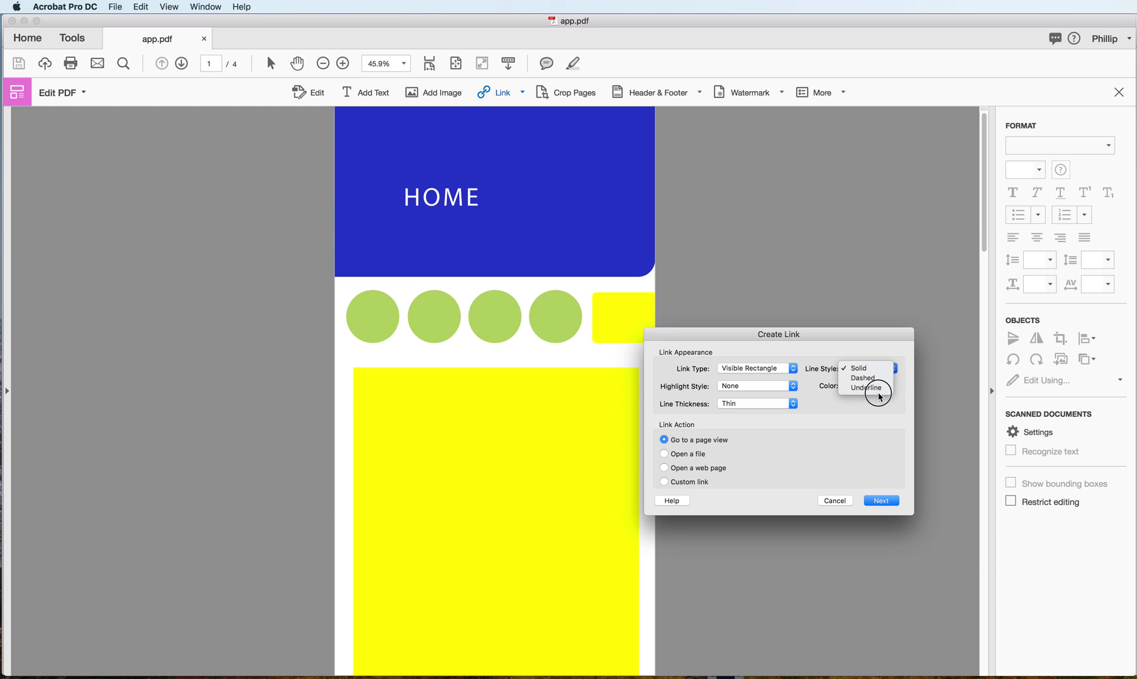
pyautogui.click(846, 401)
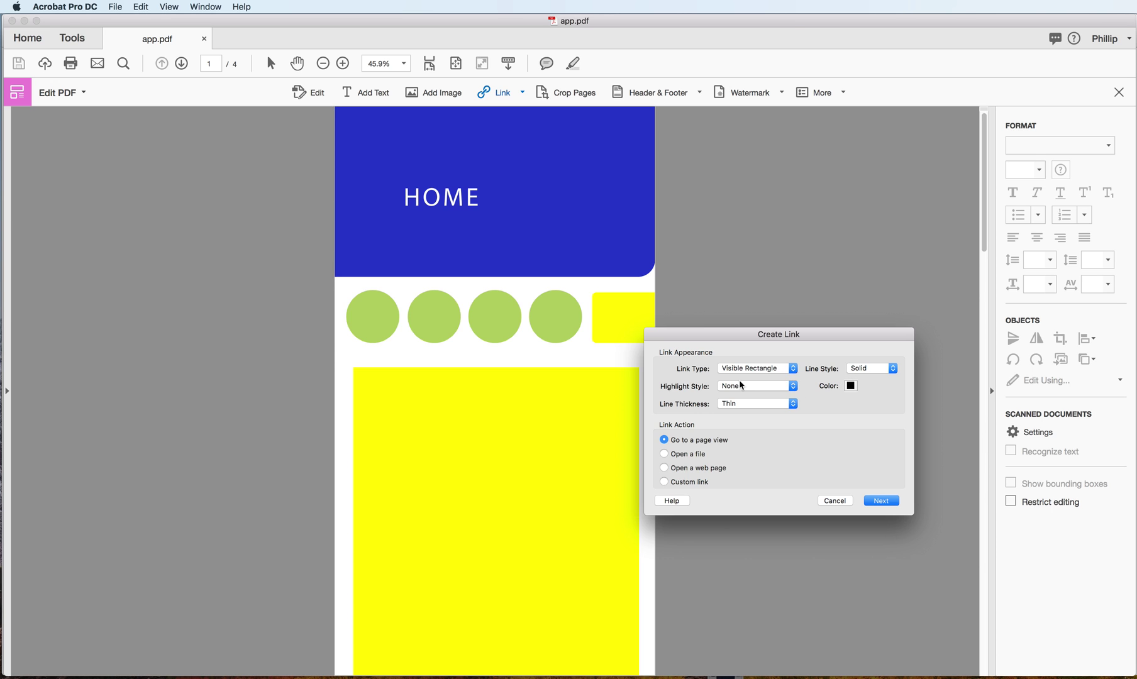
pyautogui.click(791, 371)
pyautogui.click(769, 380)
# Give the link an Inset highlight style and set its Go to a page view destination to the About page
pyautogui.click(785, 388)
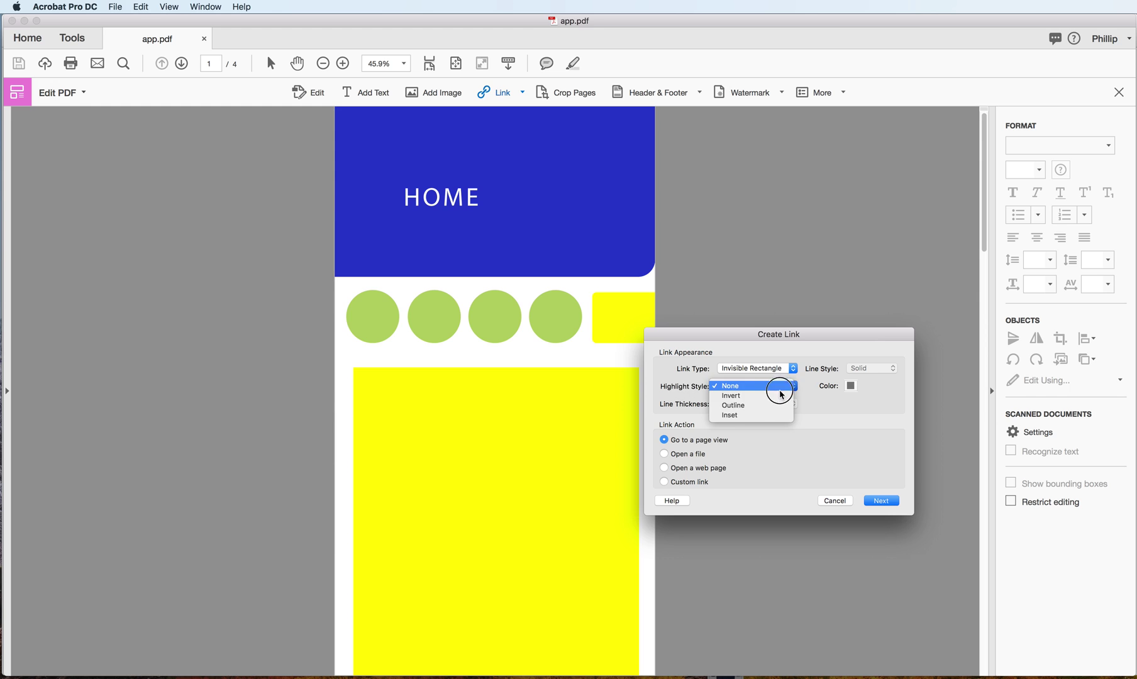
pyautogui.click(732, 417)
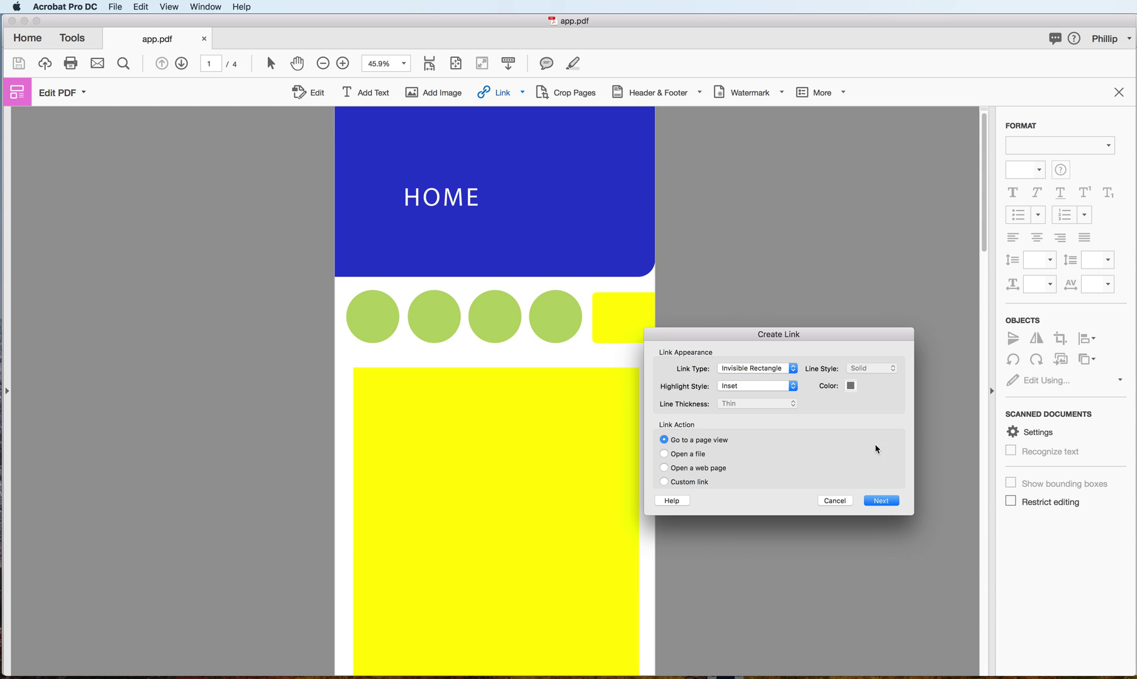
pyautogui.click(872, 501)
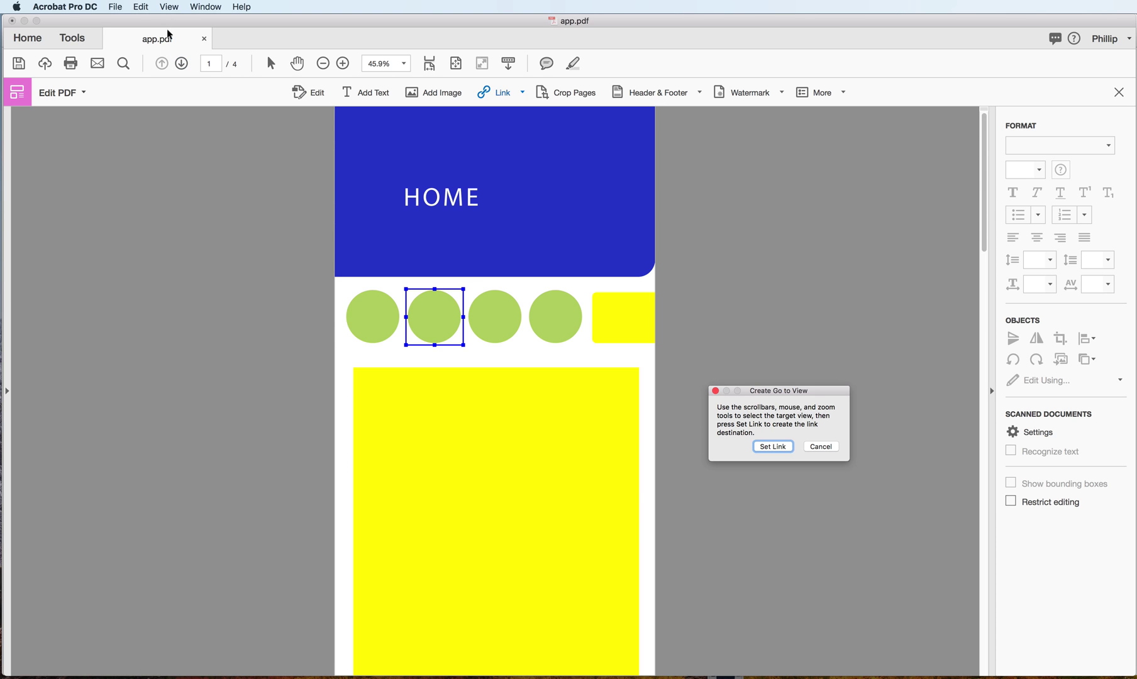
pyautogui.click(181, 64)
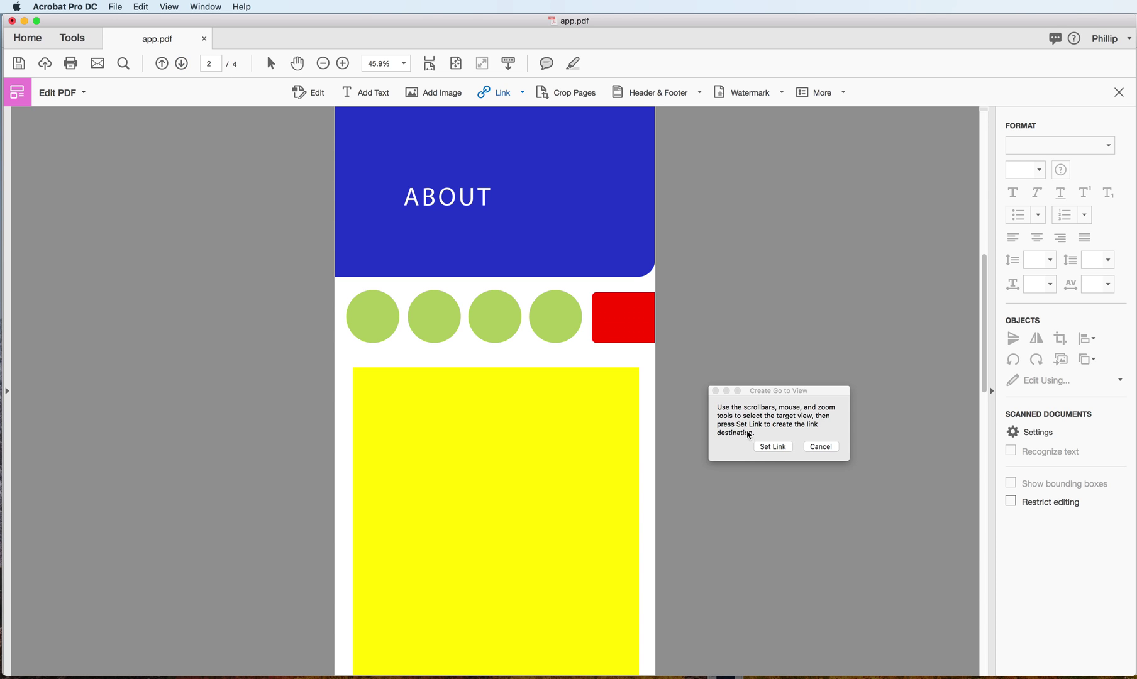
pyautogui.click(774, 448)
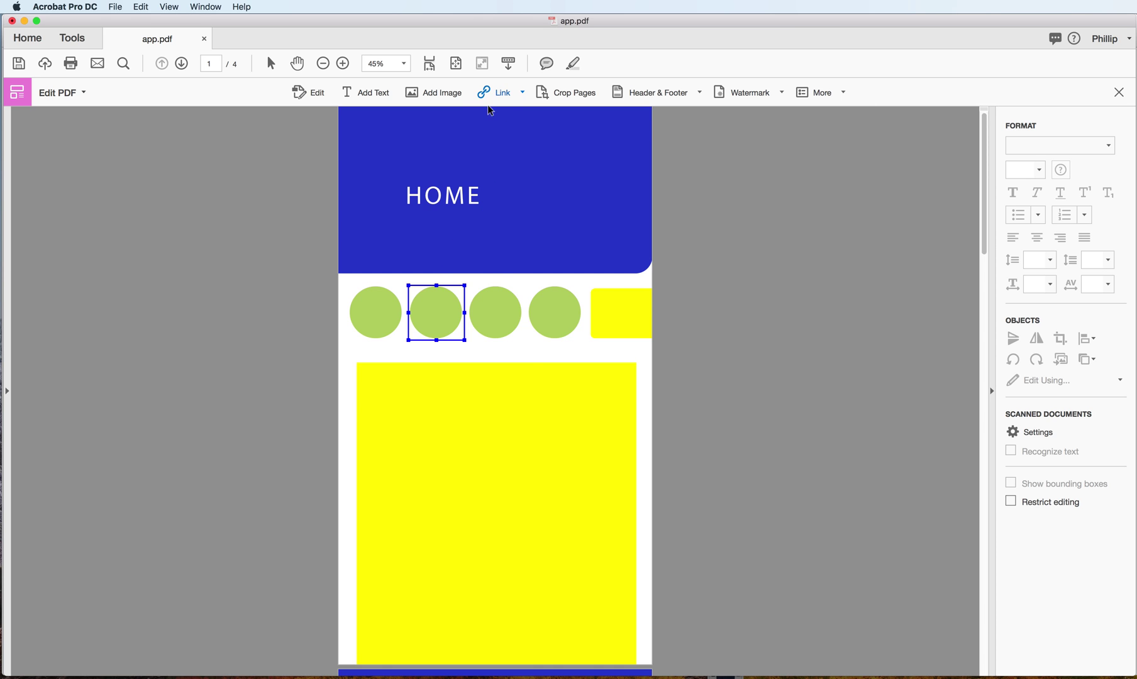
# Test the Home page's second-circle link with the Hand tool, returning to the Home page for a second try
pyautogui.click(299, 64)
pyautogui.click(436, 325)
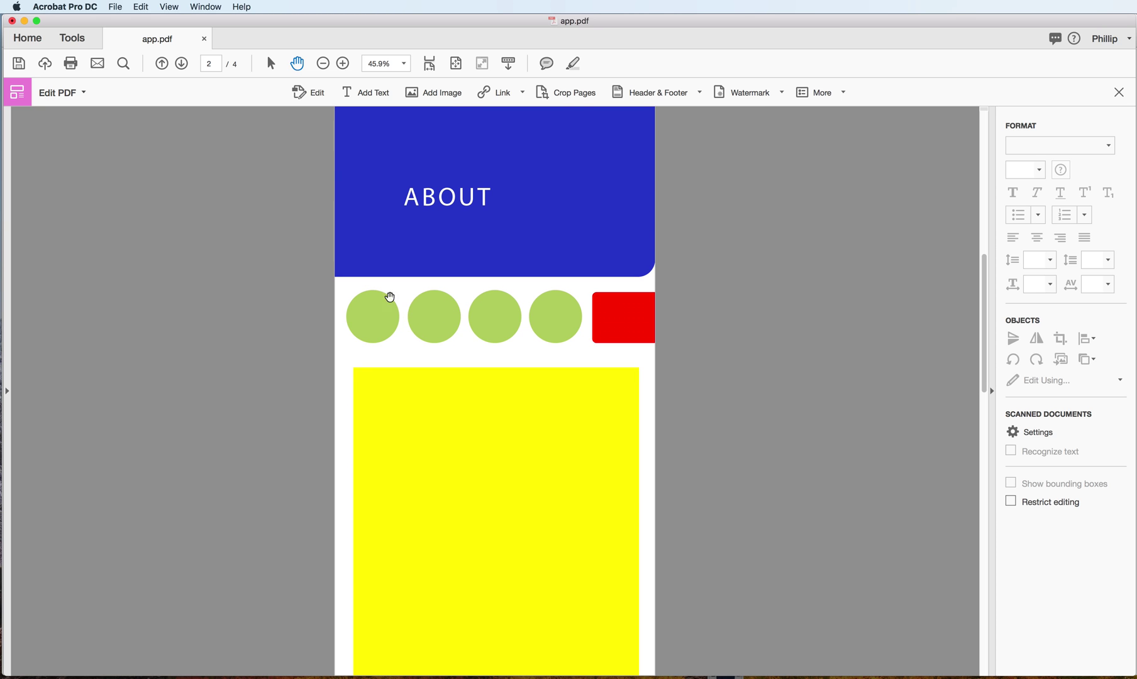
pyautogui.click(162, 64)
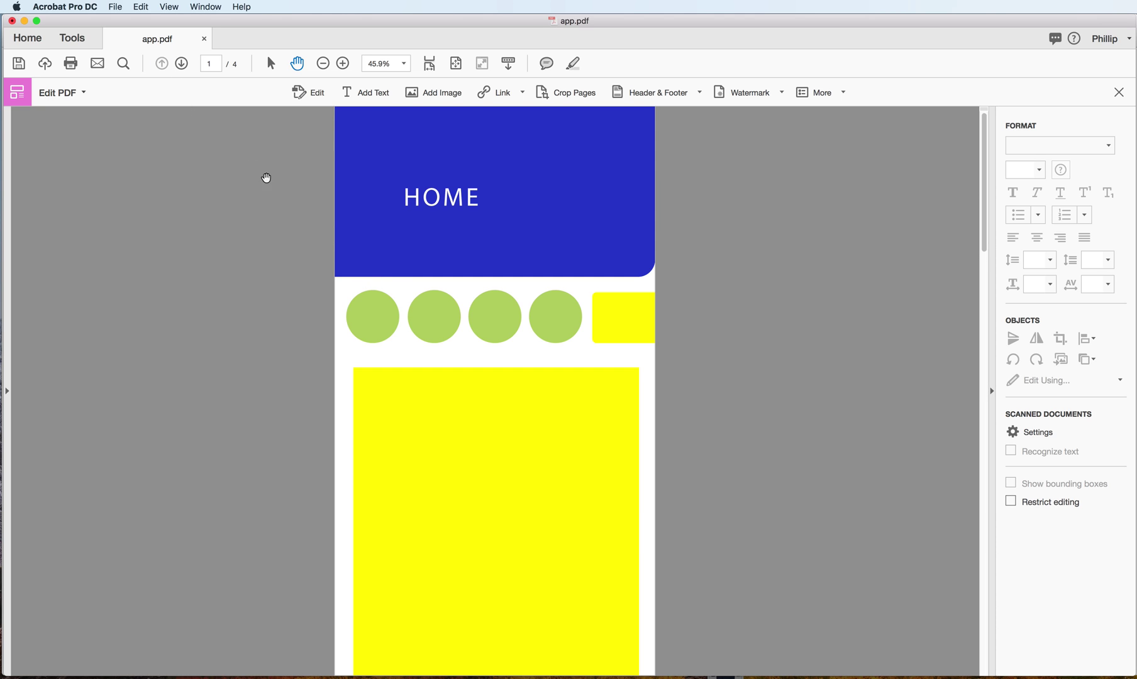
pyautogui.click(437, 320)
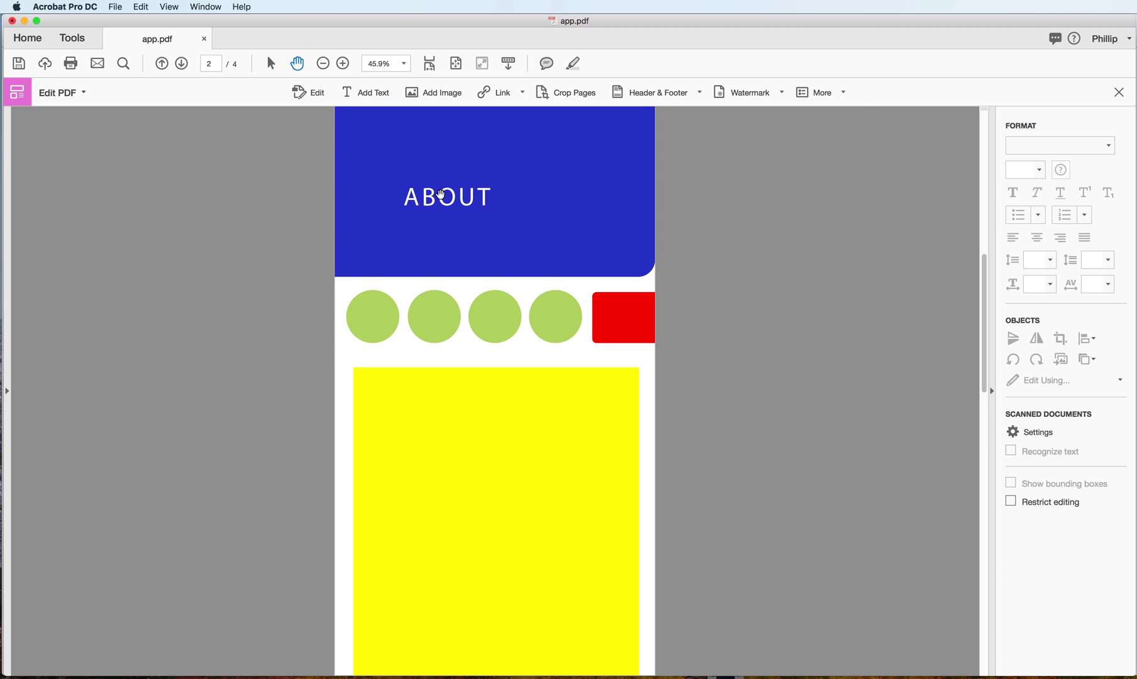
# Add an invisible, inset-highlighted link around the first green circle on the About page, with the Home page as its destination
pyautogui.click(501, 94)
pyautogui.click(525, 111)
pyautogui.moveTo(344, 288); pyautogui.dragTo(402, 344)
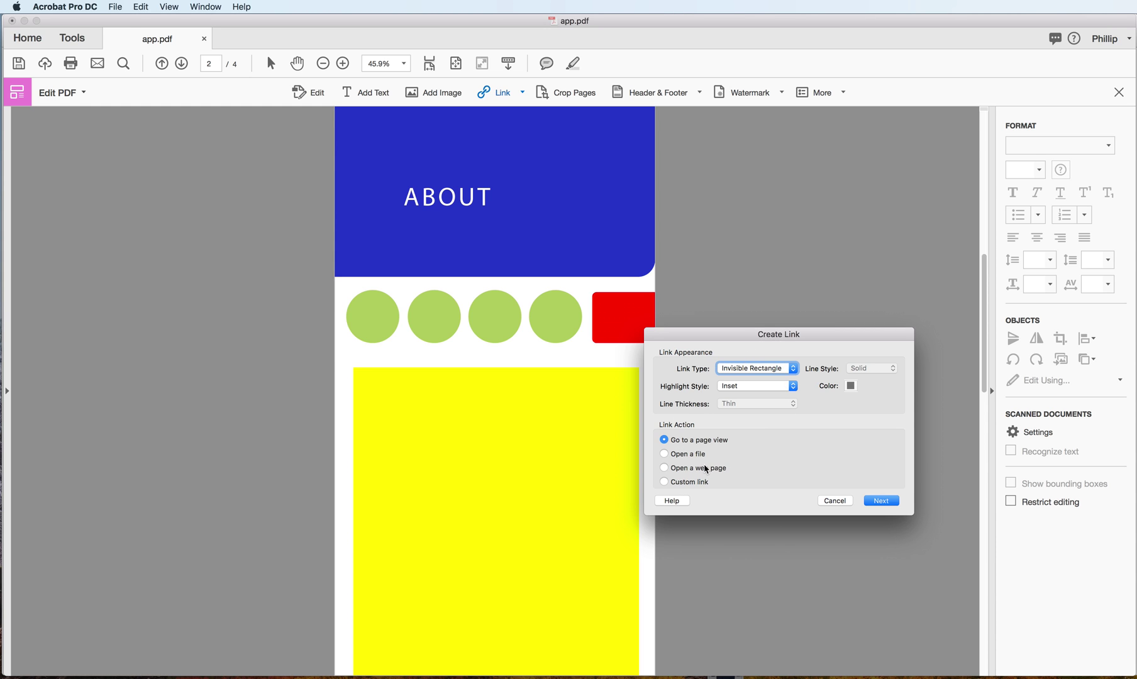
pyautogui.click(892, 506)
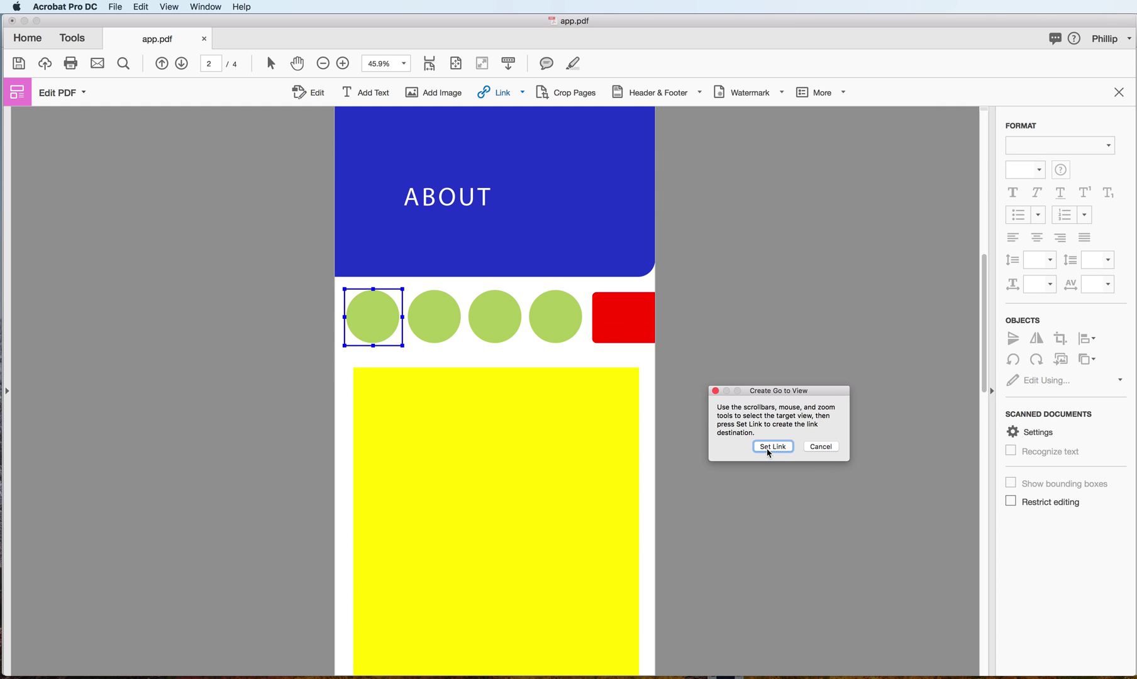
pyautogui.click(162, 63)
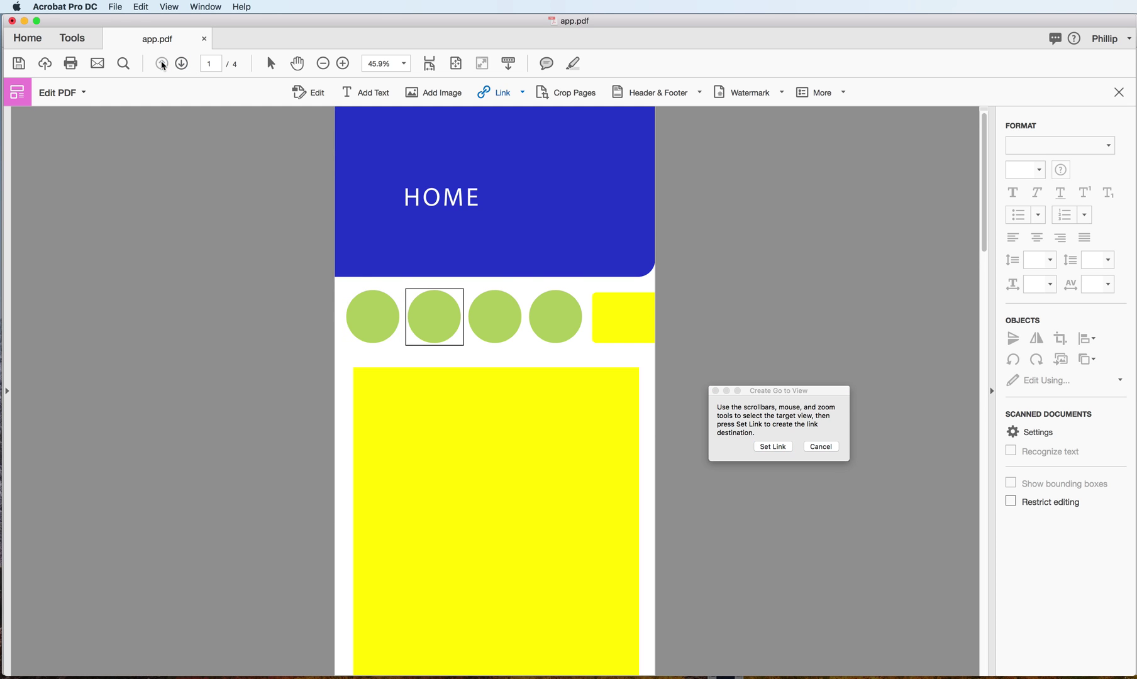
pyautogui.click(782, 448)
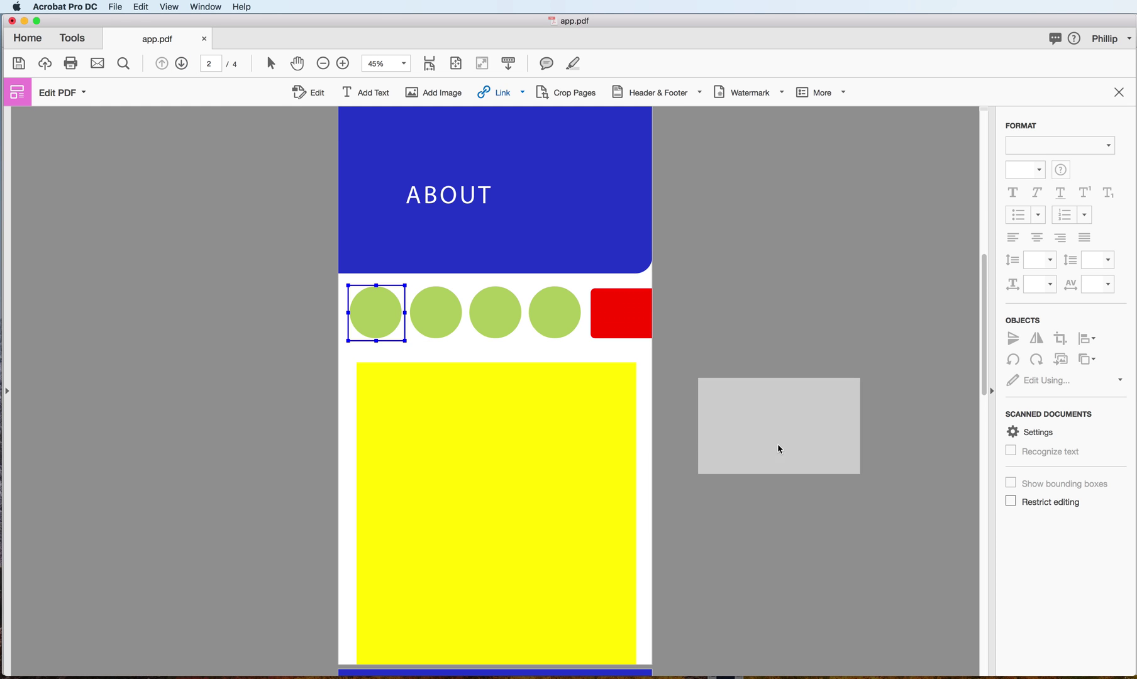
# Test the first- and second-circle links by going back and forth between the About and Home pages with the Hand tool
pyautogui.click(299, 65)
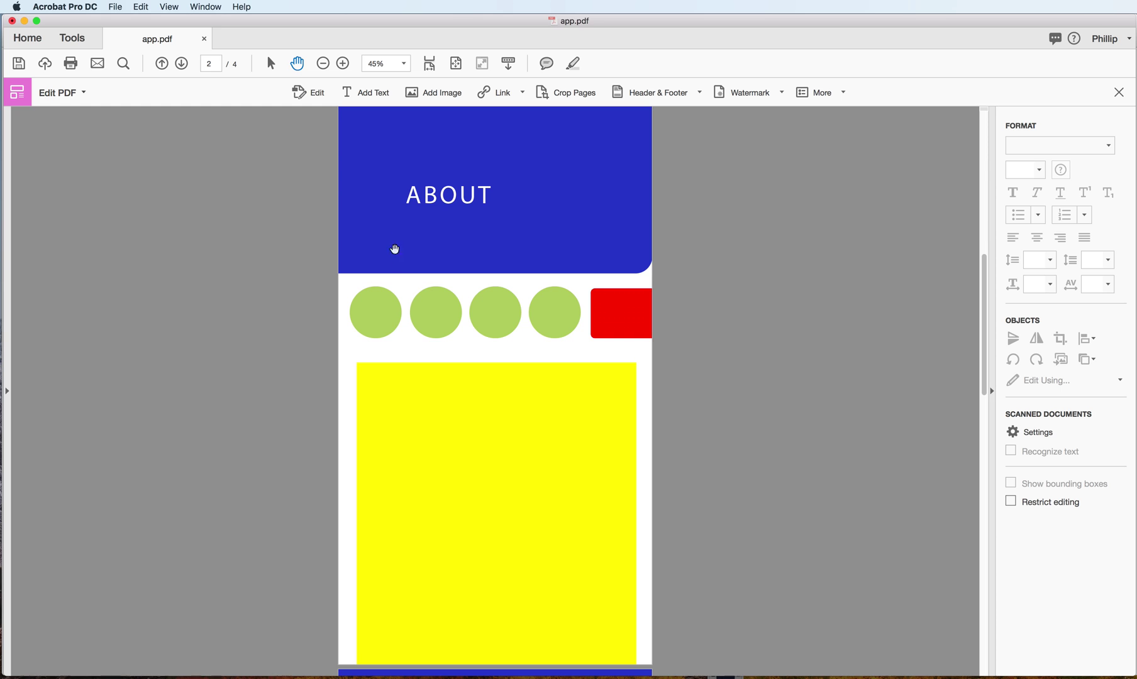
pyautogui.click(375, 326)
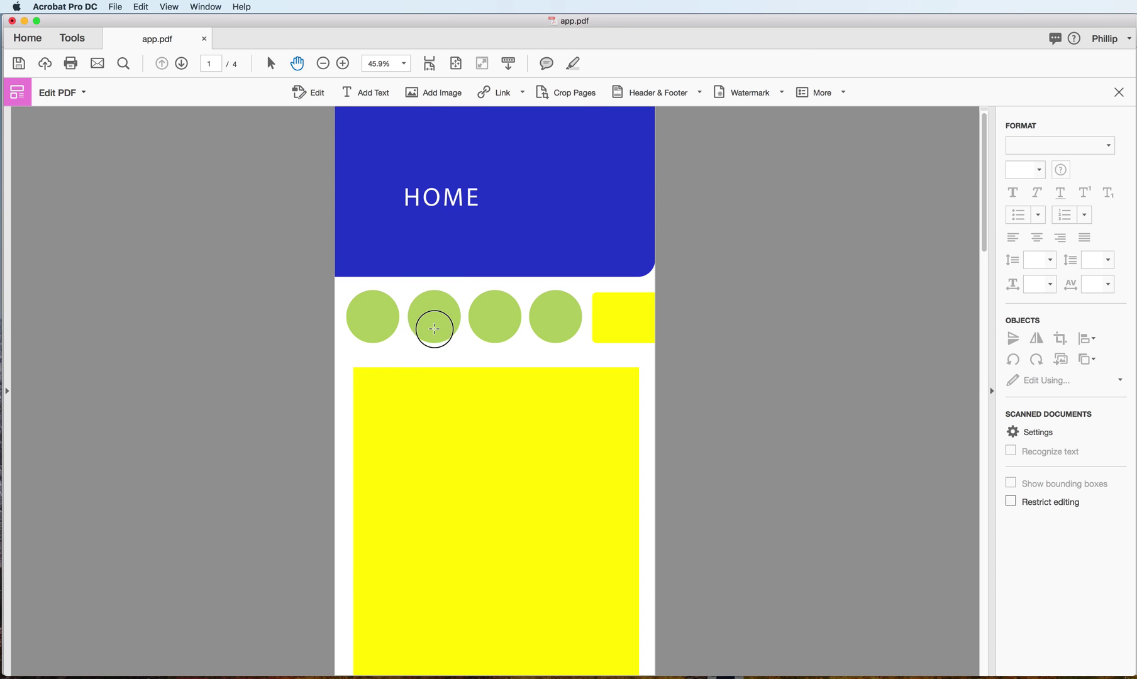
pyautogui.click(435, 333)
pyautogui.click(374, 335)
pyautogui.click(433, 334)
pyautogui.click(385, 333)
pyautogui.click(434, 329)
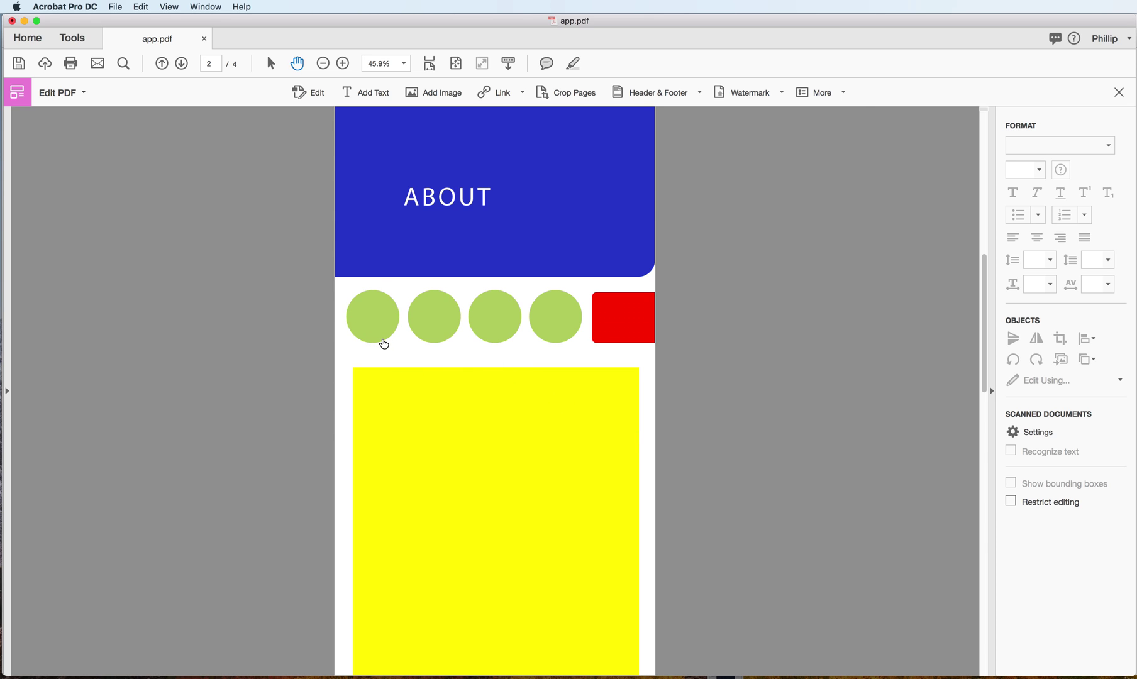
# Open the link properties of the first green circle on the About page using the Link editing tool
pyautogui.click(500, 95)
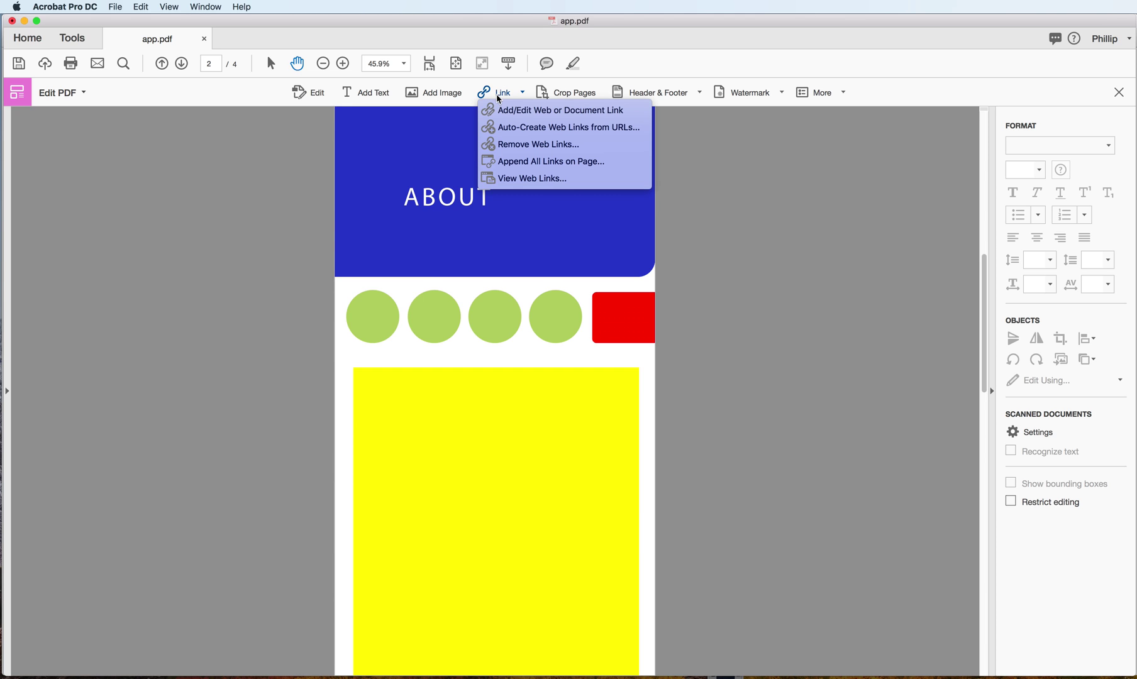
pyautogui.click(505, 110)
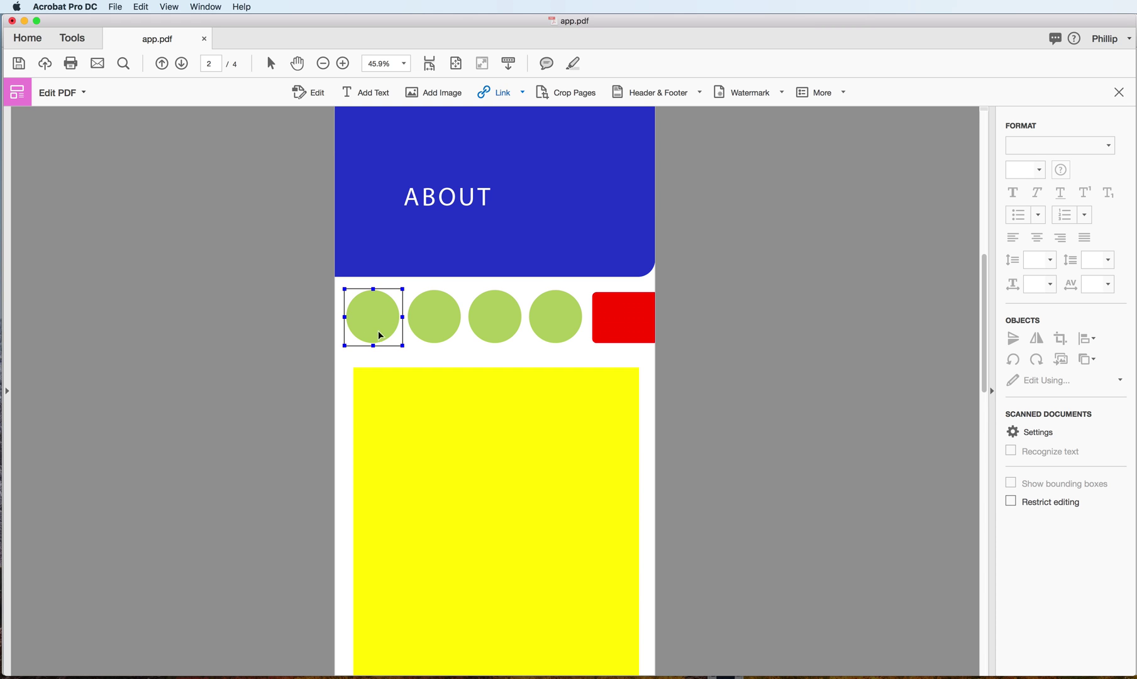
pyautogui.click(377, 250)
pyautogui.click(504, 96)
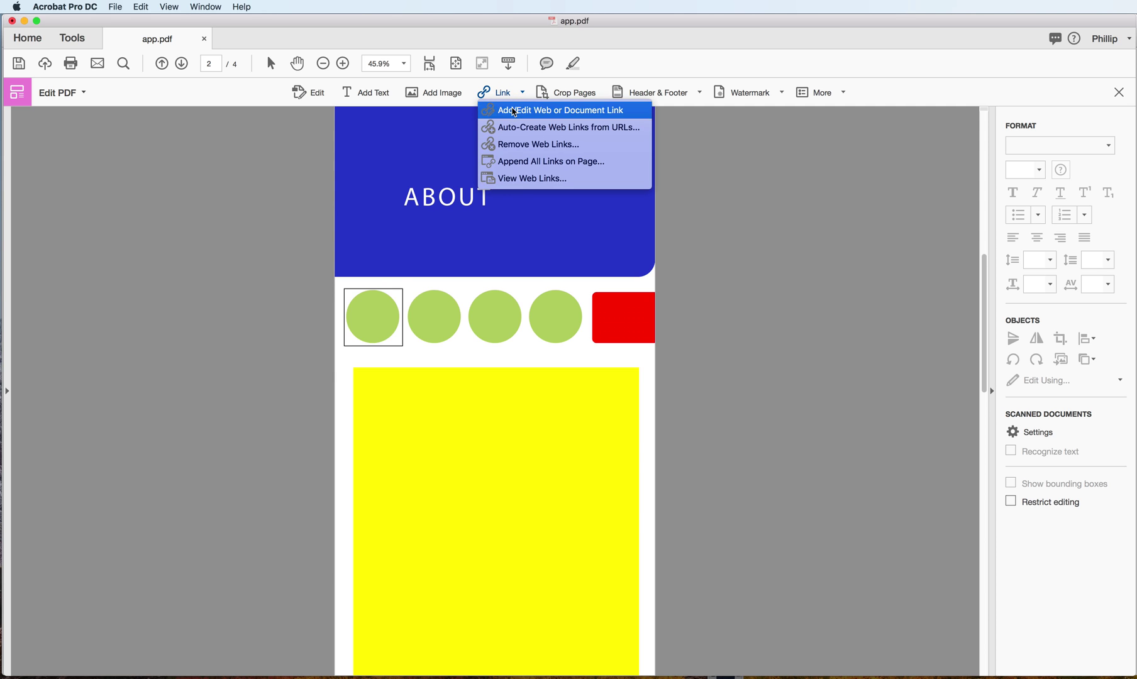
pyautogui.click(514, 110)
pyautogui.doubleClick(378, 323)
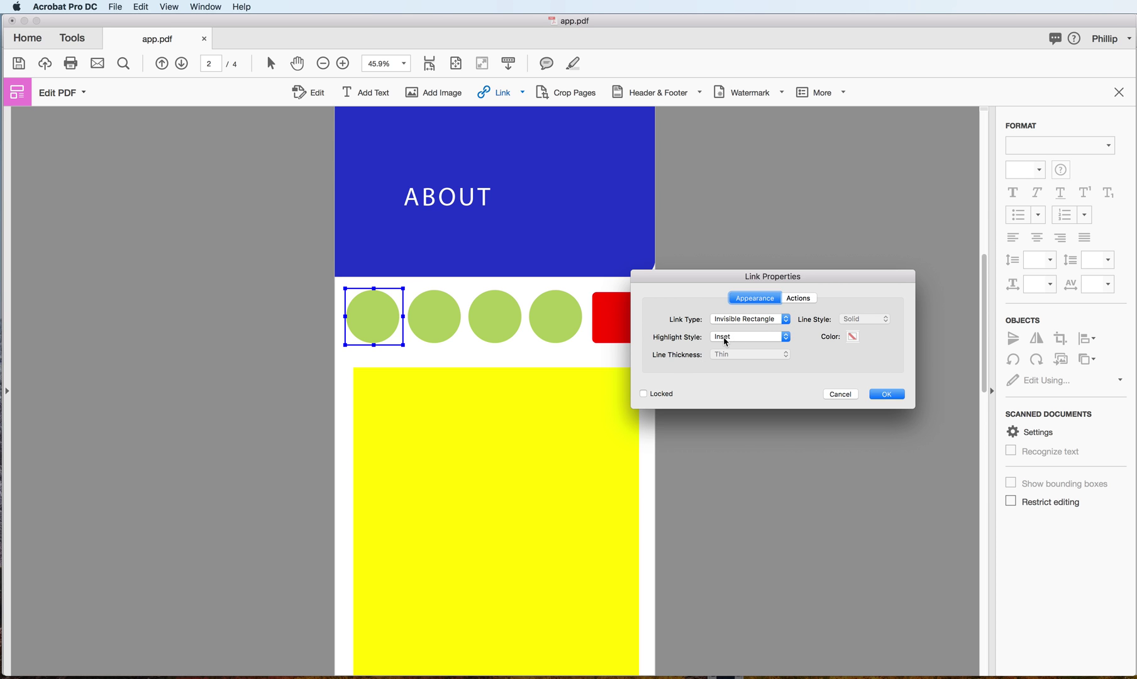
# Review the page and zoom options of the link's Go to a page action, keeping page 1 with Fit Page zoom
pyautogui.click(799, 299)
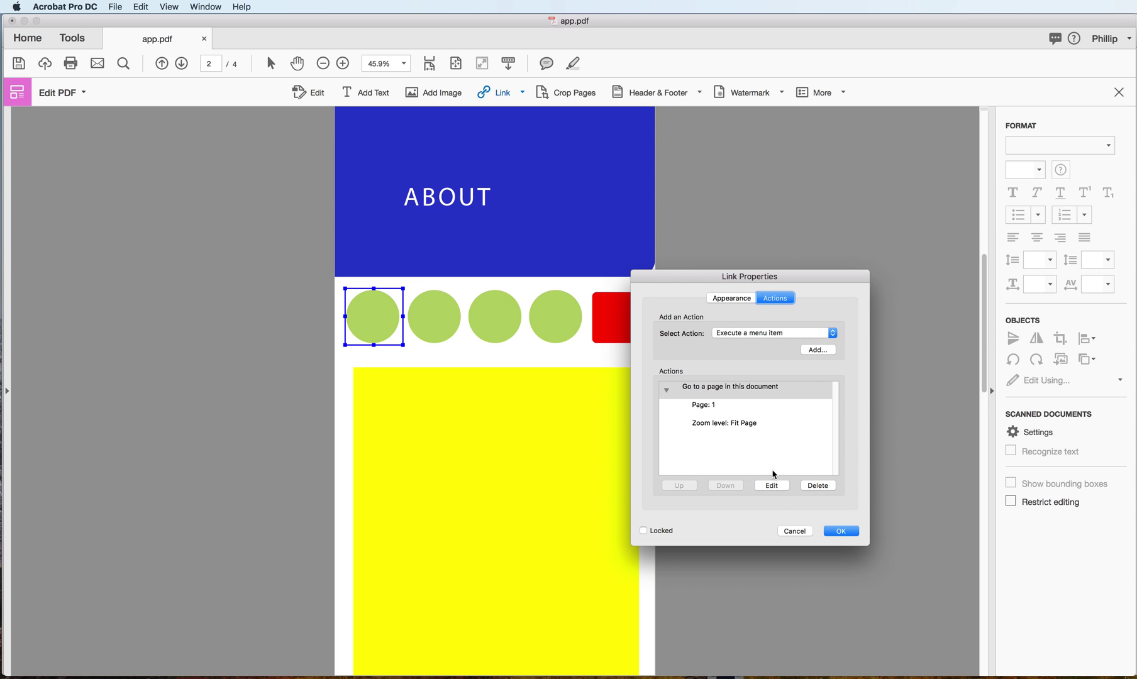
pyautogui.click(723, 391)
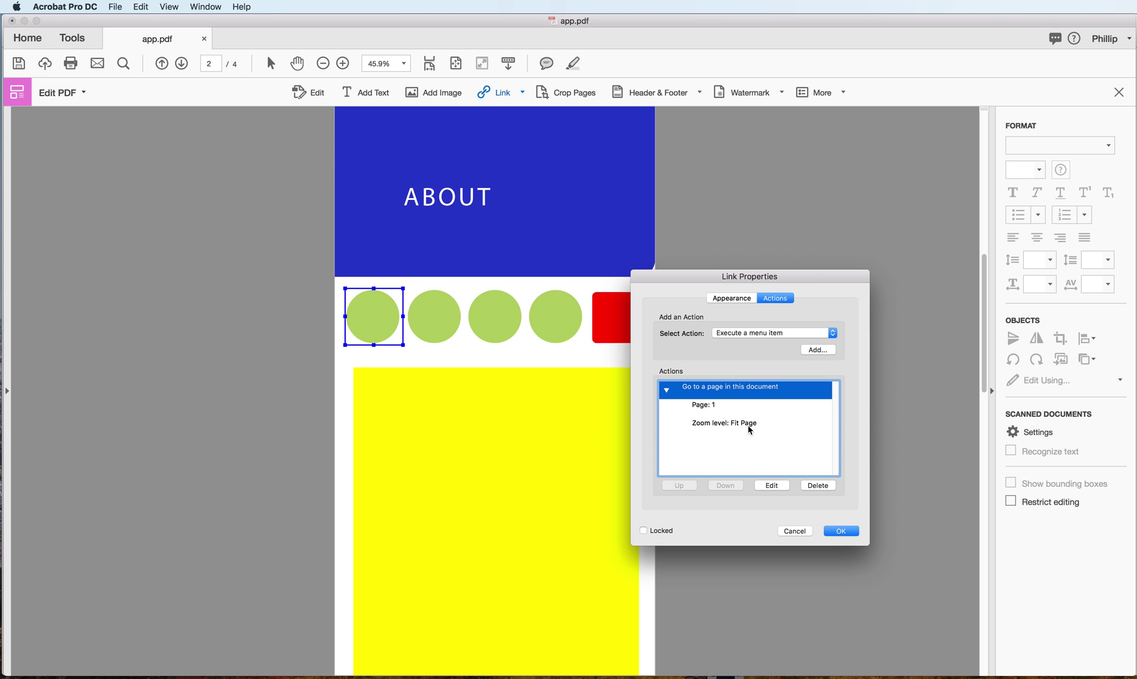
pyautogui.click(772, 485)
pyautogui.click(764, 423)
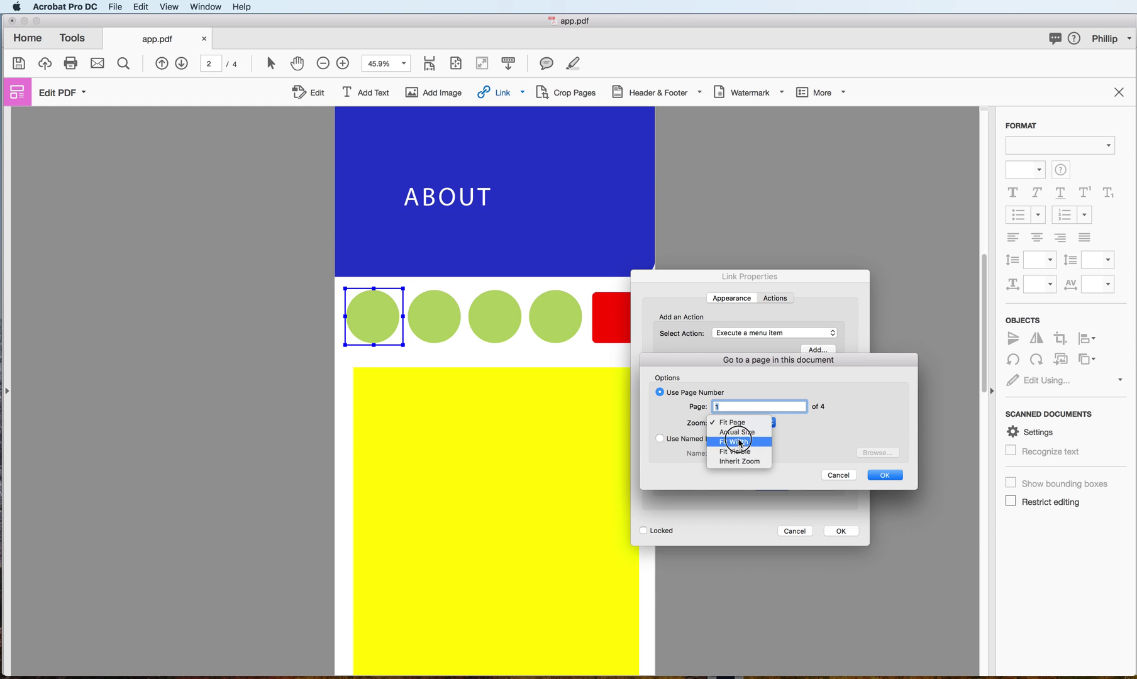
pyautogui.click(747, 422)
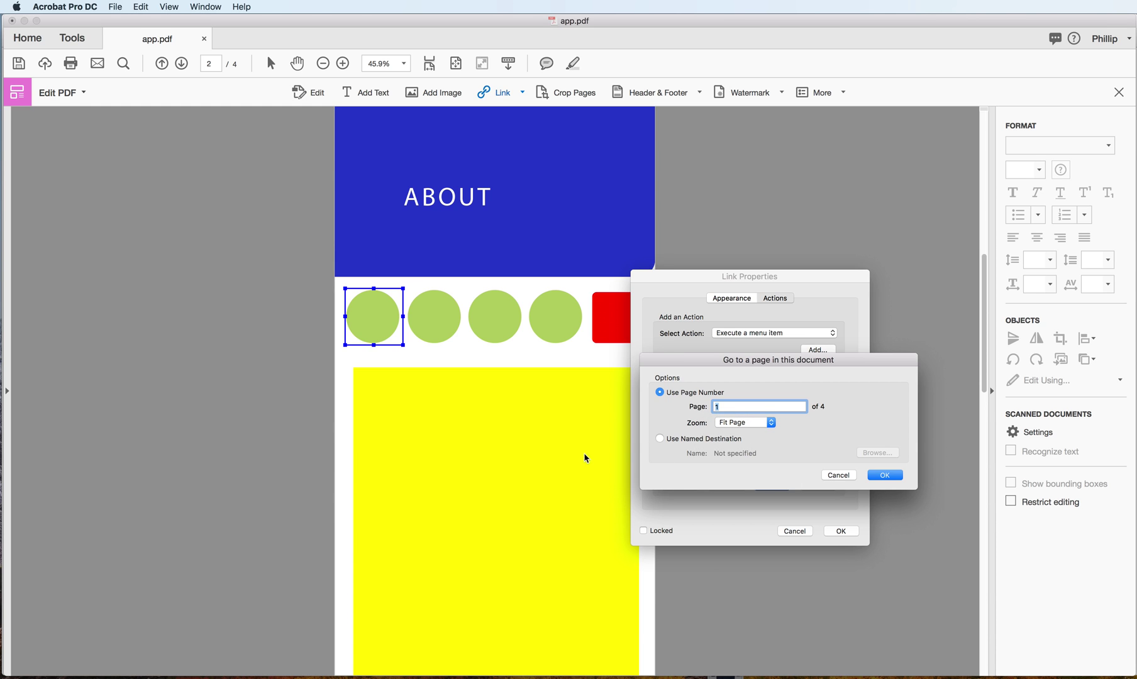
pyautogui.click(884, 477)
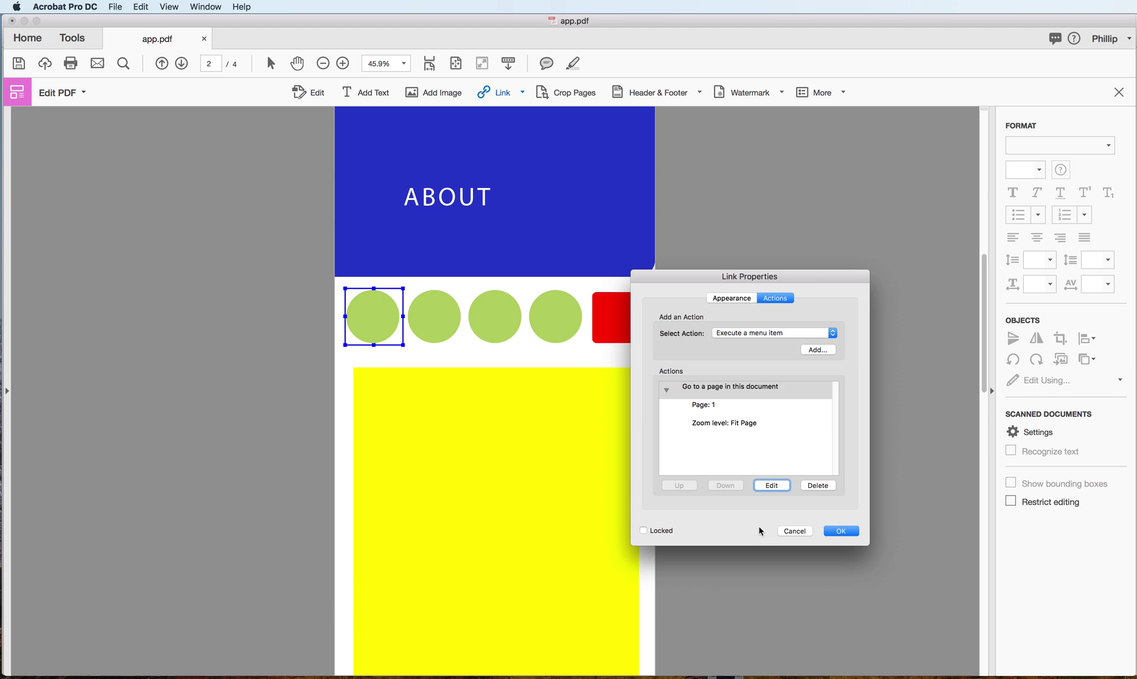
pyautogui.click(838, 532)
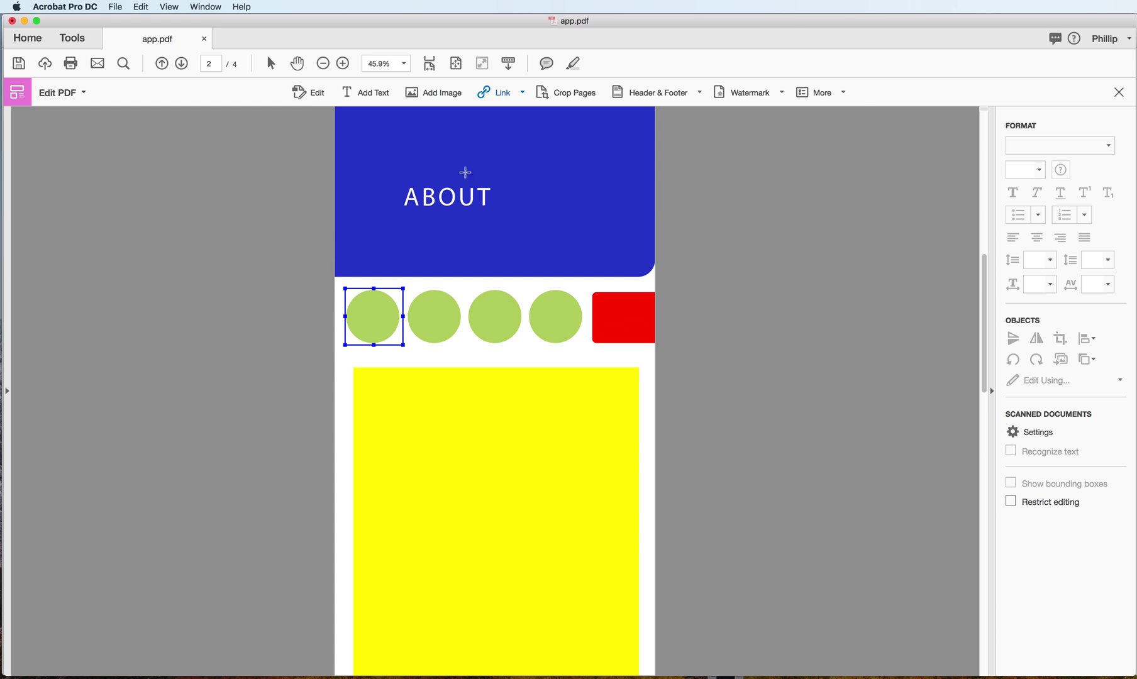
pyautogui.click(181, 64)
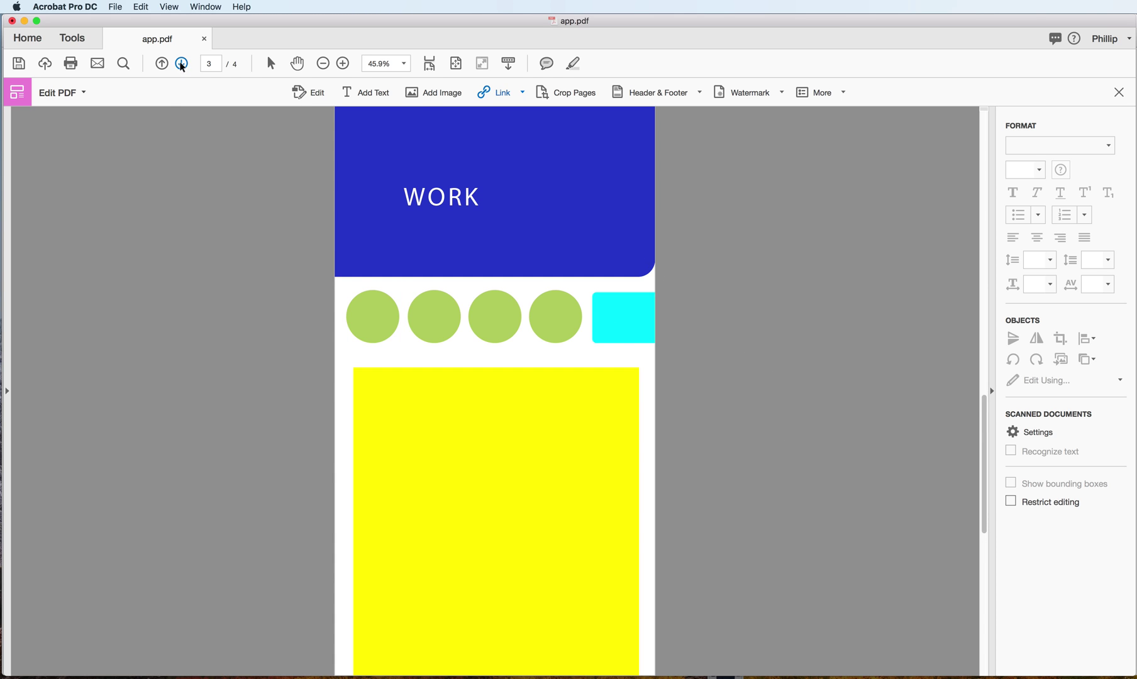
pyautogui.click(181, 64)
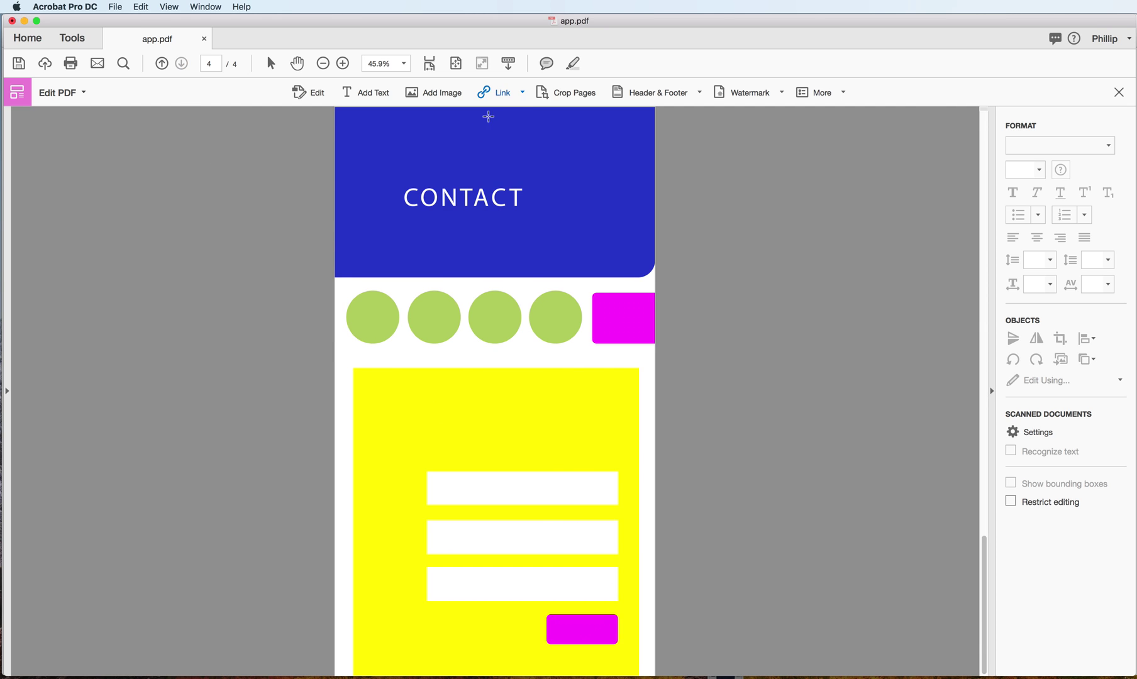
pyautogui.click(508, 101)
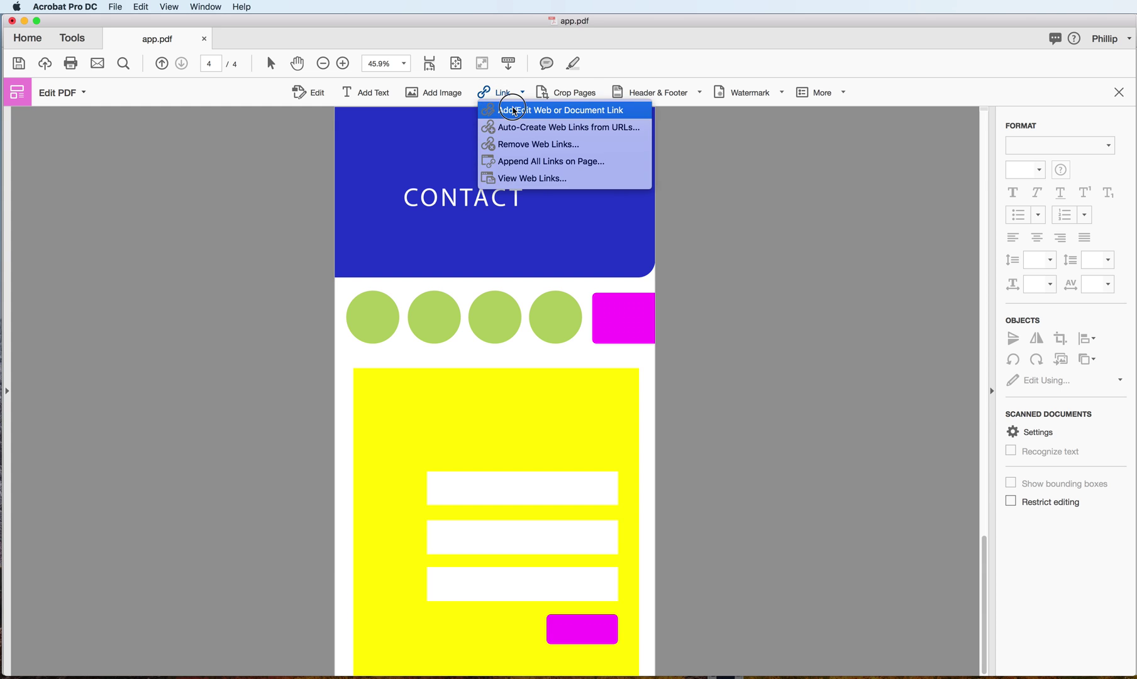
pyautogui.click(535, 110)
pyautogui.moveTo(545, 611); pyautogui.dragTo(621, 645)
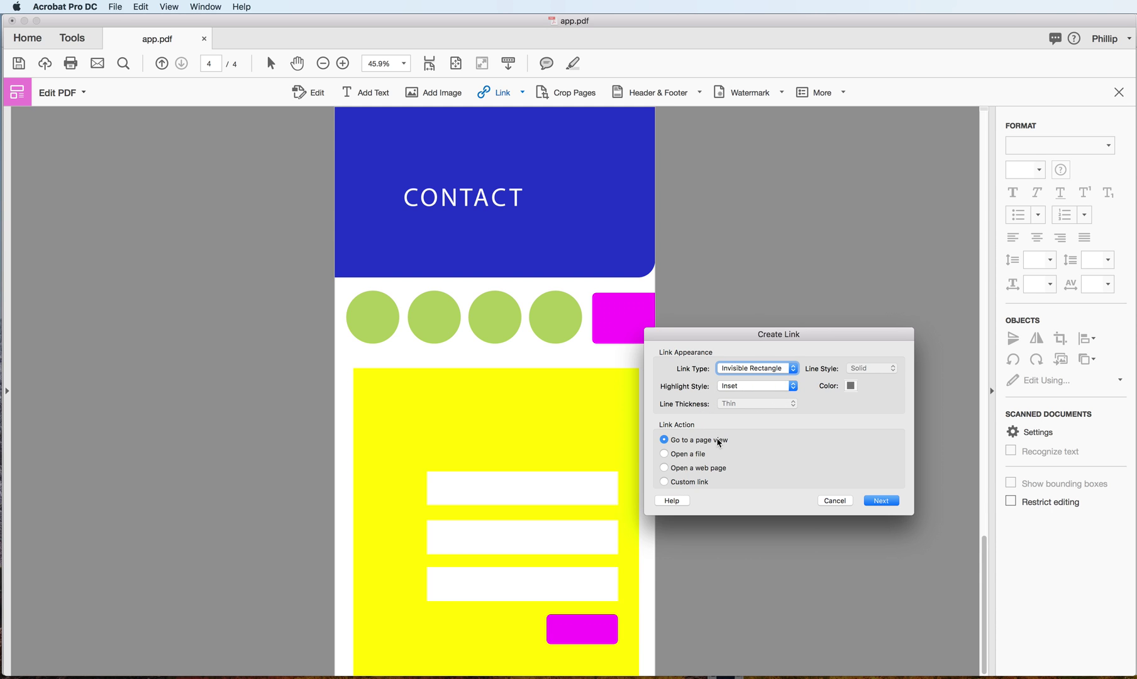
pyautogui.click(665, 470)
pyautogui.click(882, 501)
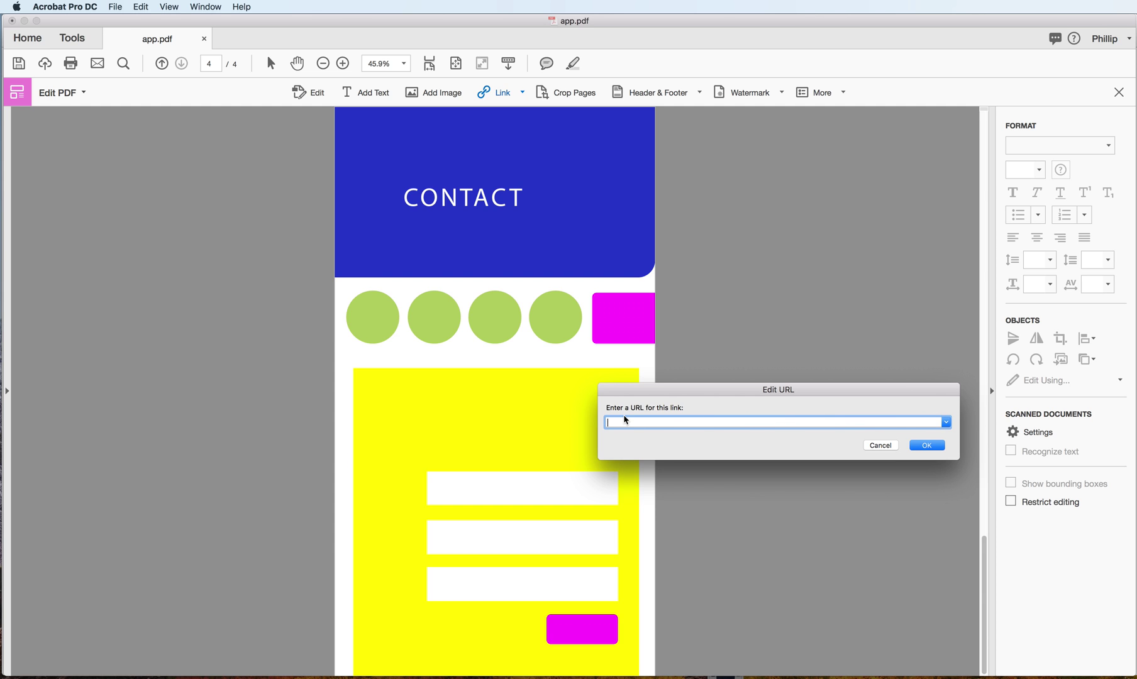
pyautogui.write('http://')
pyautogui.click(881, 446)
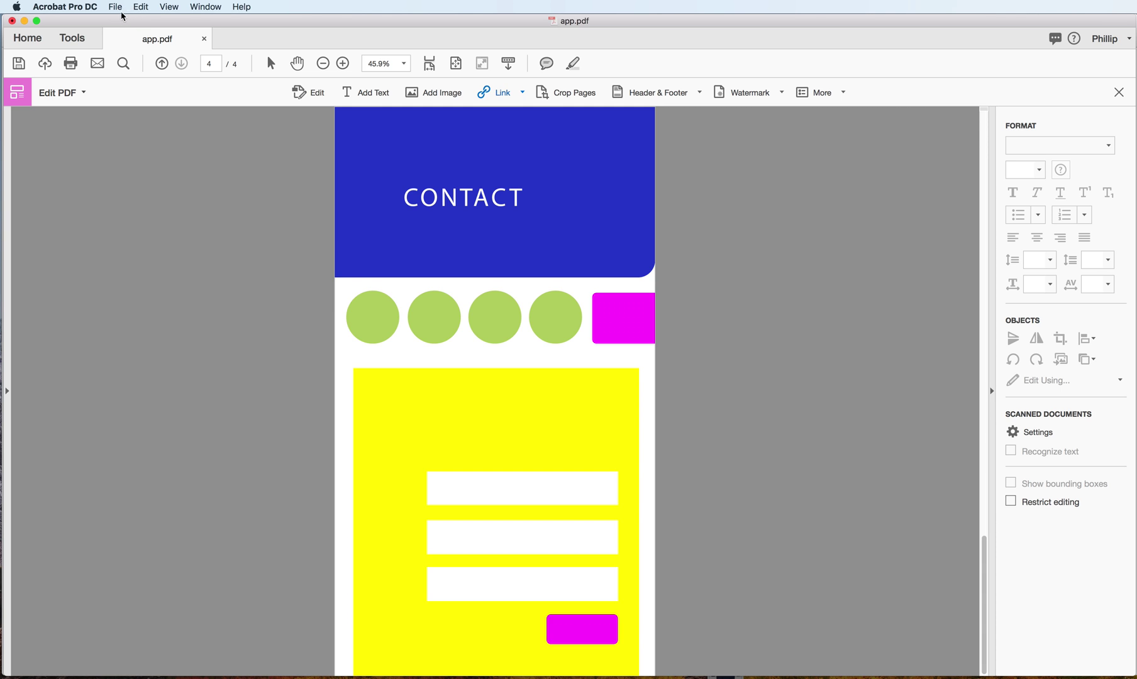
# Minimize app.pdf, open app-interactive.pdf from its folder, and enlarge and position its window to fill the screen
pyautogui.click(23, 21)
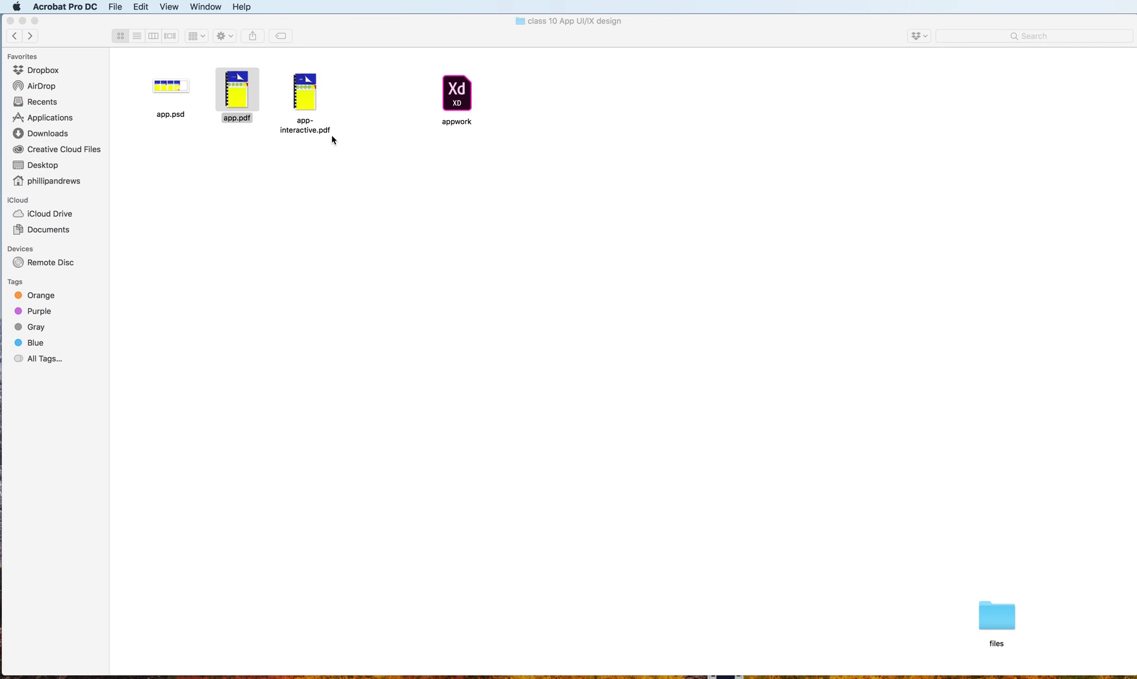
pyautogui.doubleClick(305, 92)
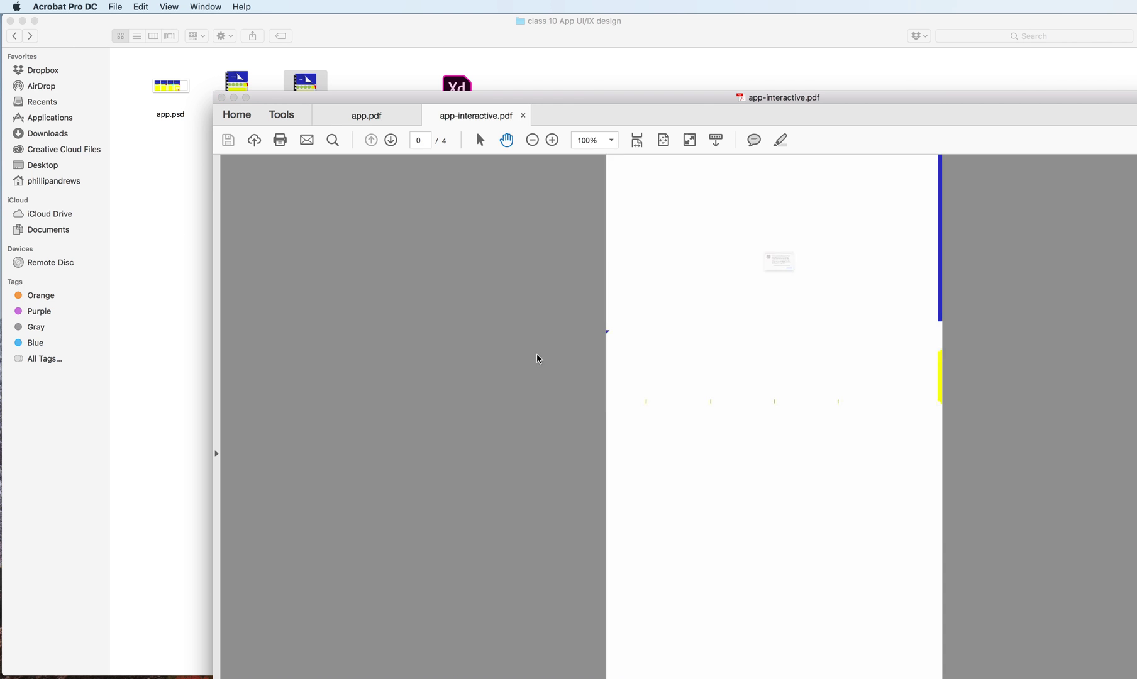
pyautogui.doubleClick(654, 98)
pyautogui.click(807, 325)
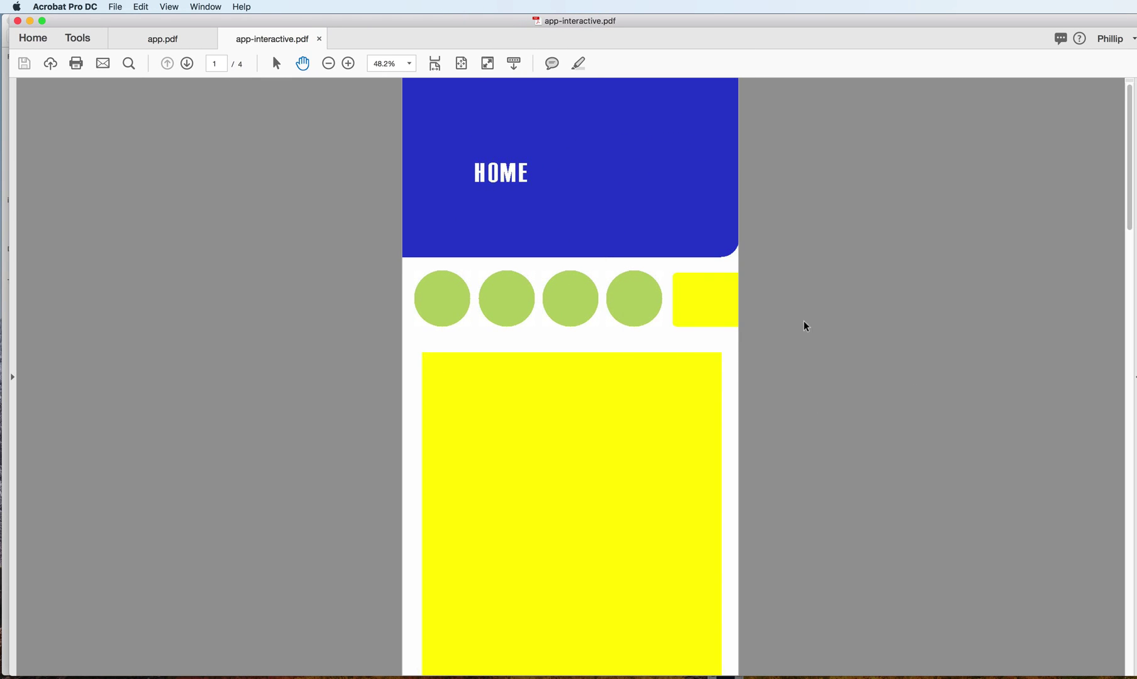
pyautogui.click(696, 304)
pyautogui.click(579, 306)
pyautogui.click(518, 305)
pyautogui.click(447, 302)
pyautogui.moveTo(408, 22); pyautogui.dragTo(398, 20)
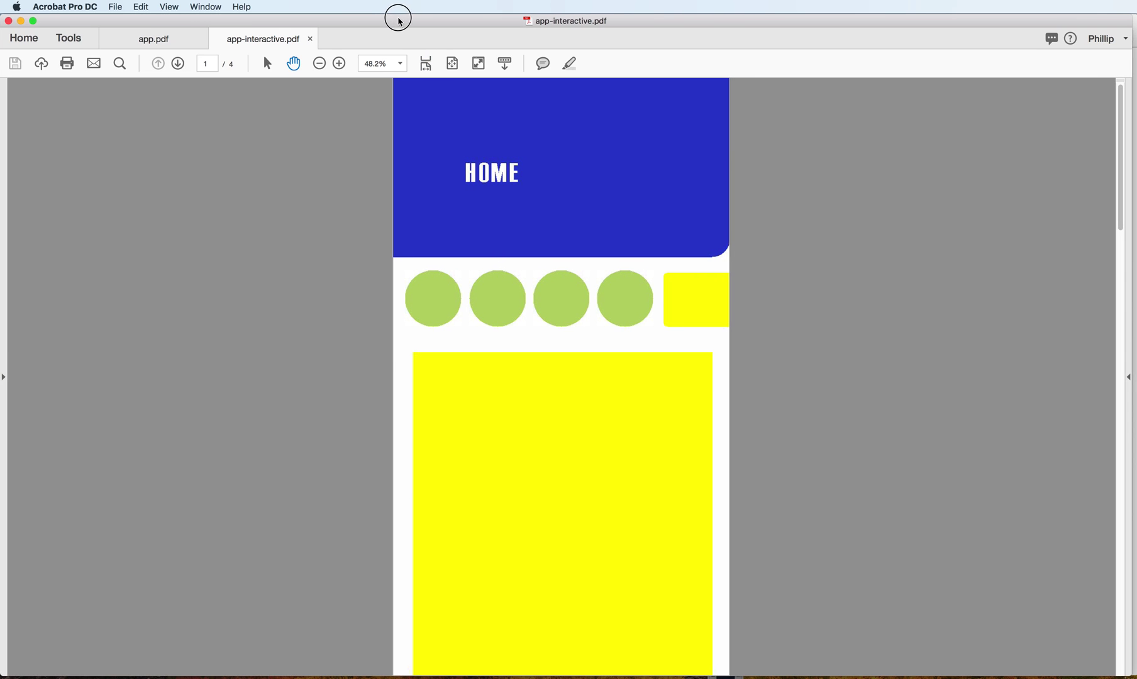
# Examine app-interactive.pdf's Initial View document properties, including magnification and full screen options, and accept them
pyautogui.click(115, 8)
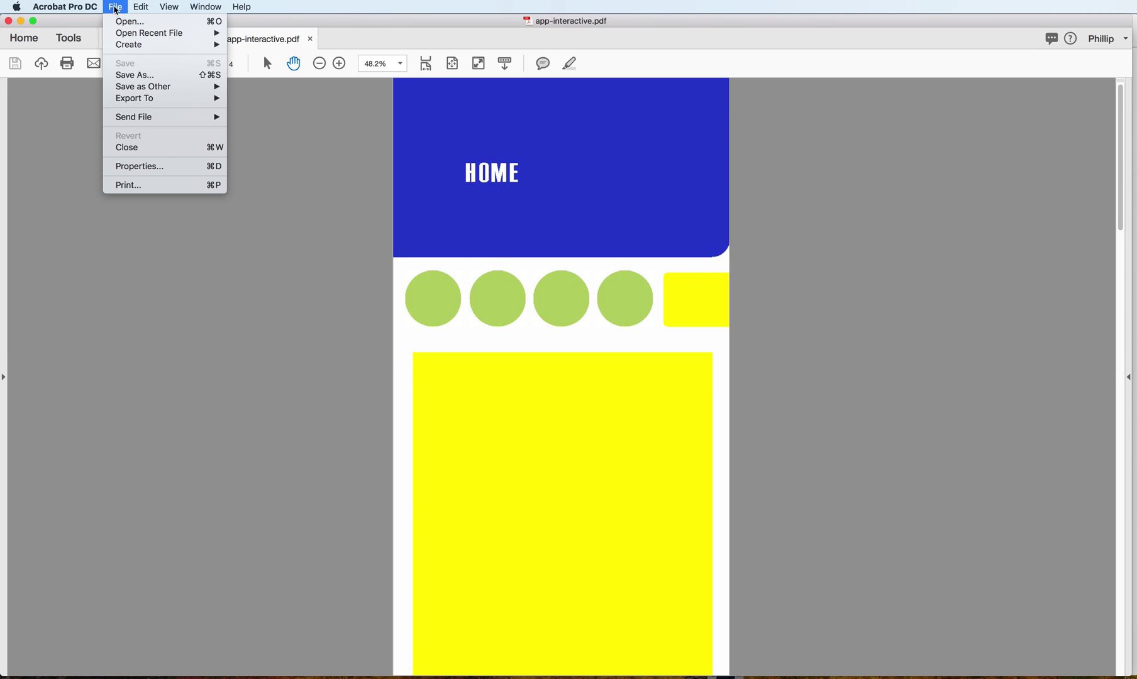
pyautogui.click(138, 168)
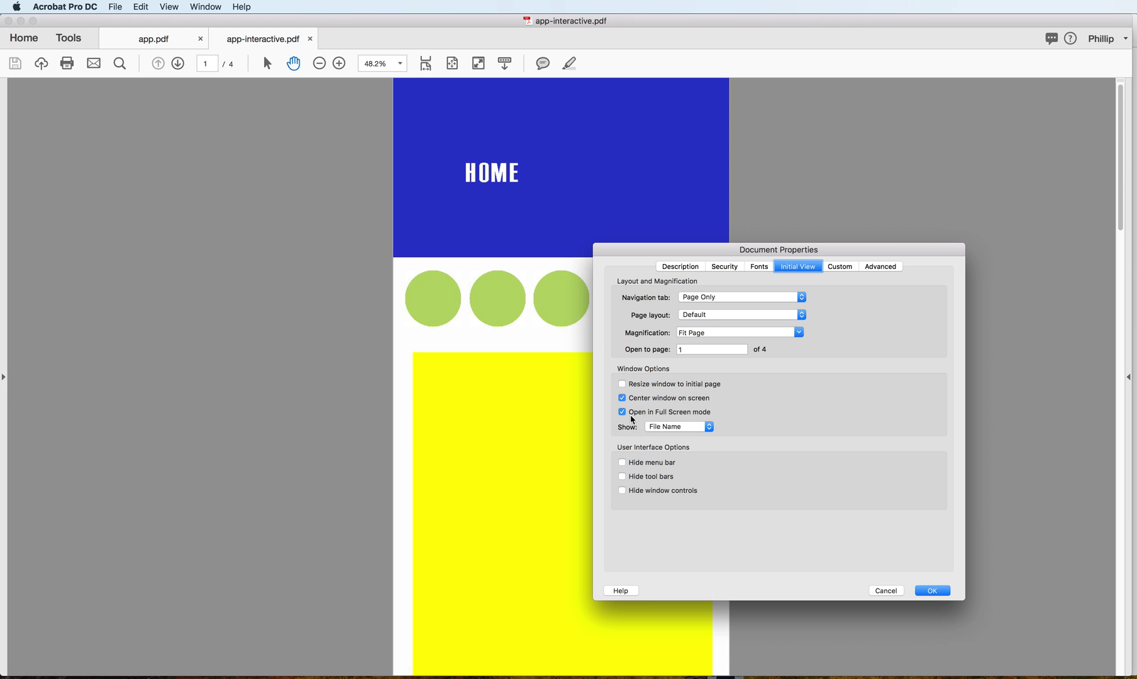
pyautogui.click(932, 591)
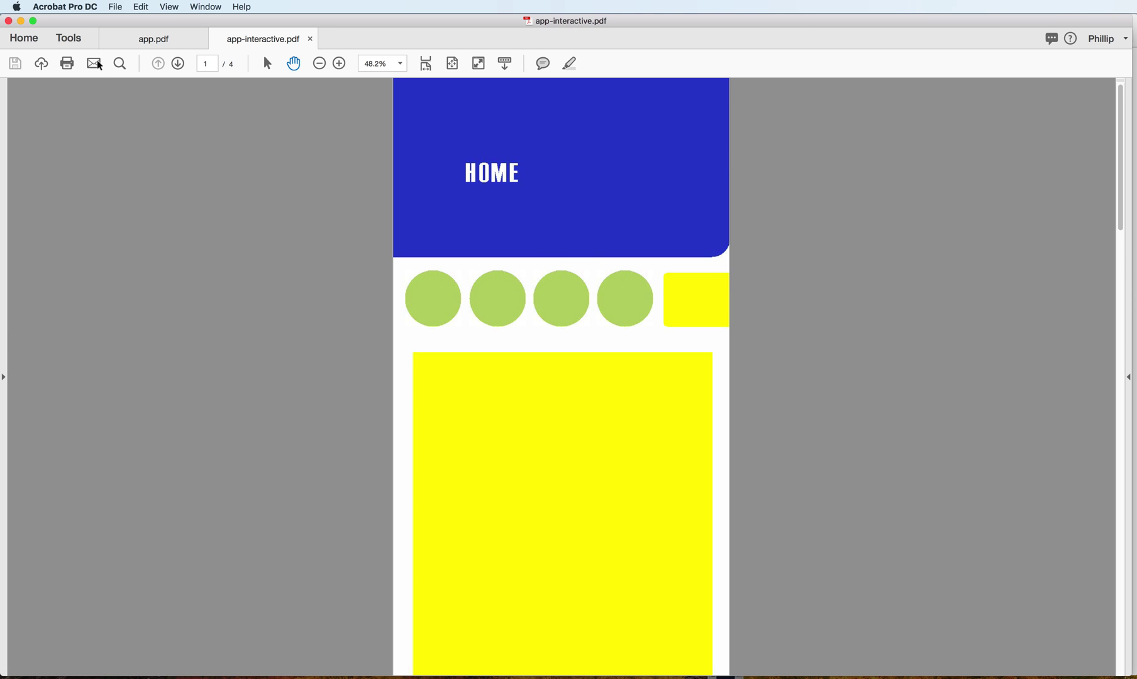
# Try a default Wipe transition with Down direction and automatic page advance every 5 seconds in the Full Screen preferences
pyautogui.click(44, 9)
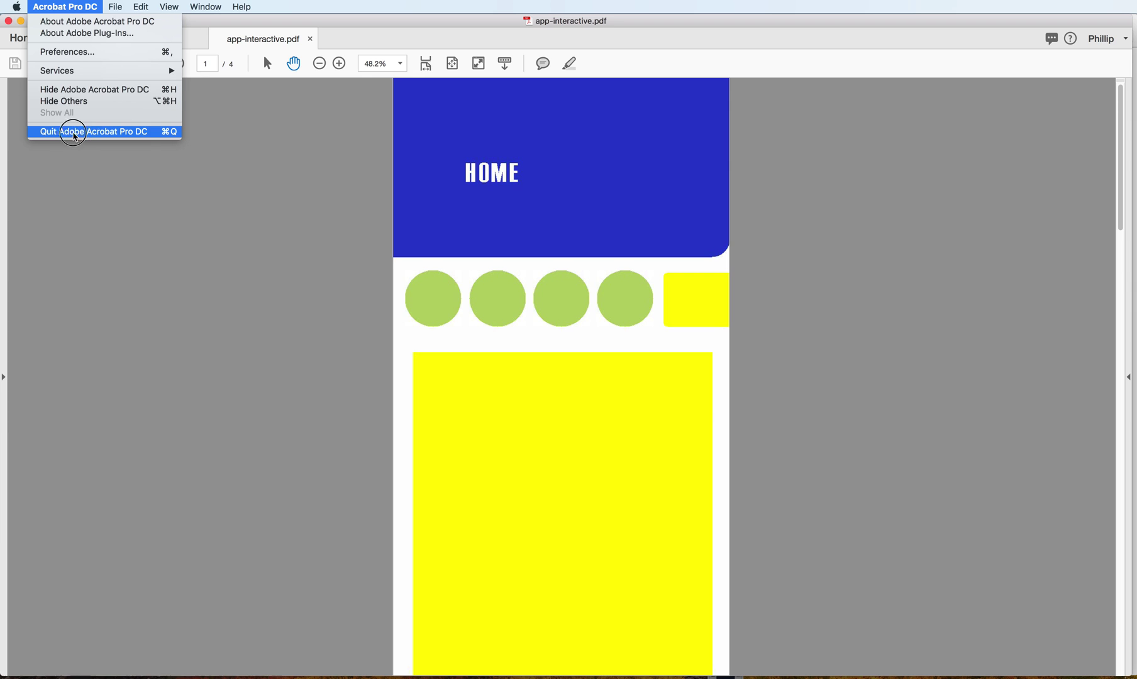
pyautogui.click(61, 53)
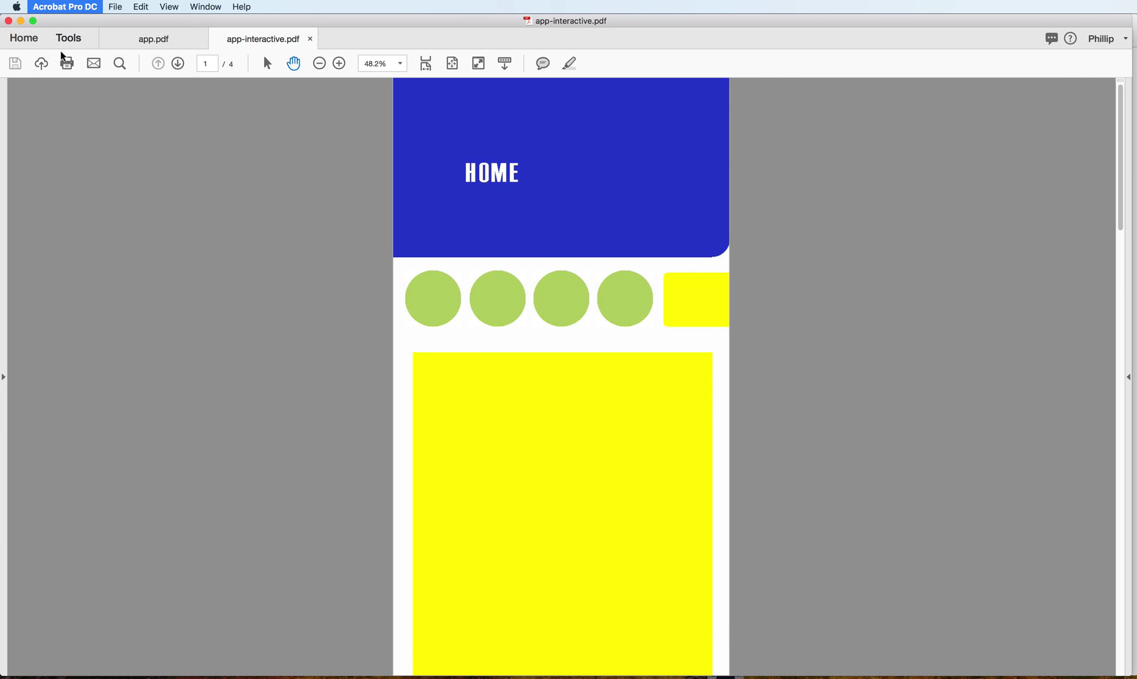
pyautogui.moveTo(587, 257); pyautogui.dragTo(307, 133)
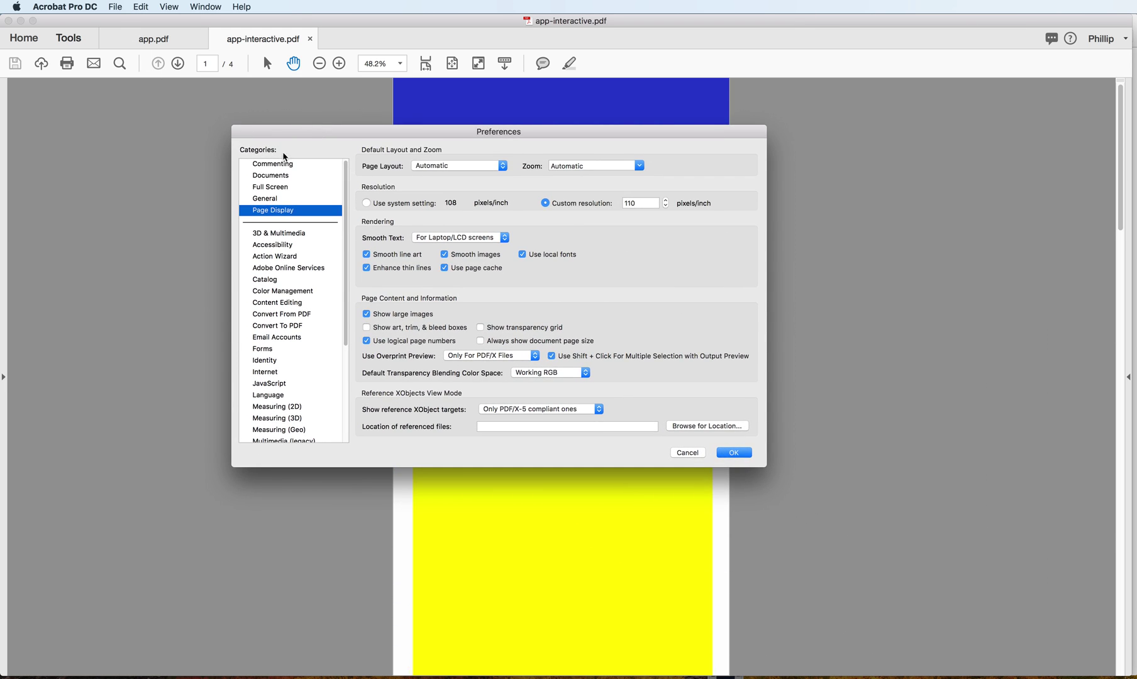
pyautogui.click(280, 186)
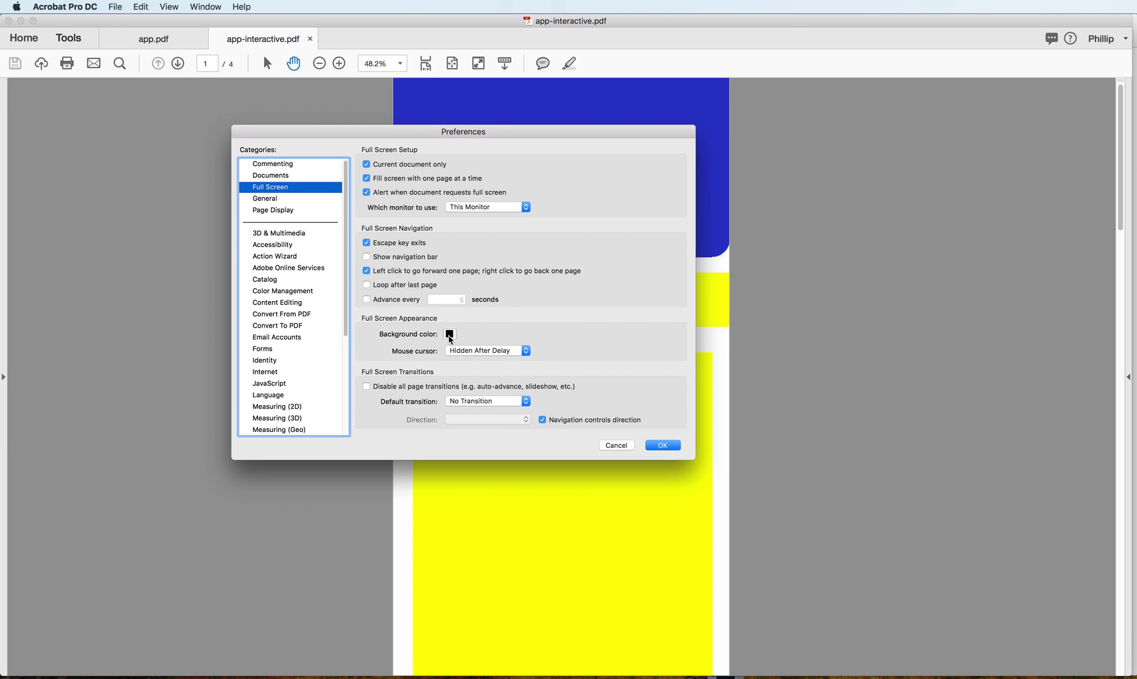
pyautogui.moveTo(504, 404); pyautogui.dragTo(467, 525)
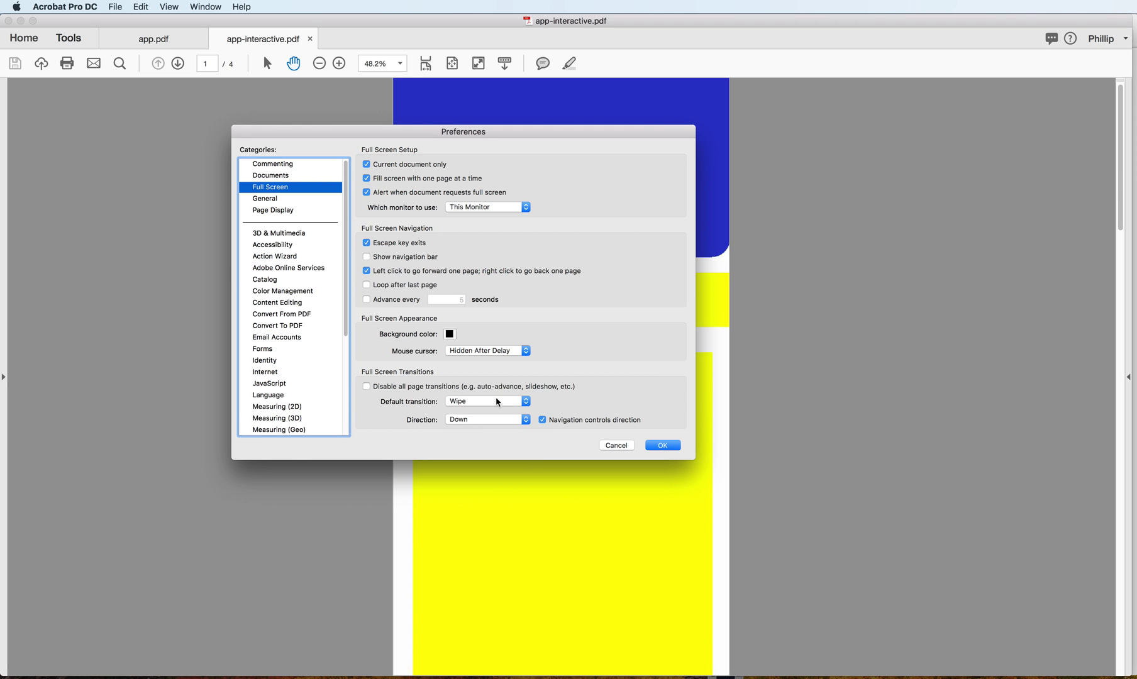
pyautogui.moveTo(523, 424); pyautogui.dragTo(626, 375)
pyautogui.click(366, 300)
pyautogui.click(616, 446)
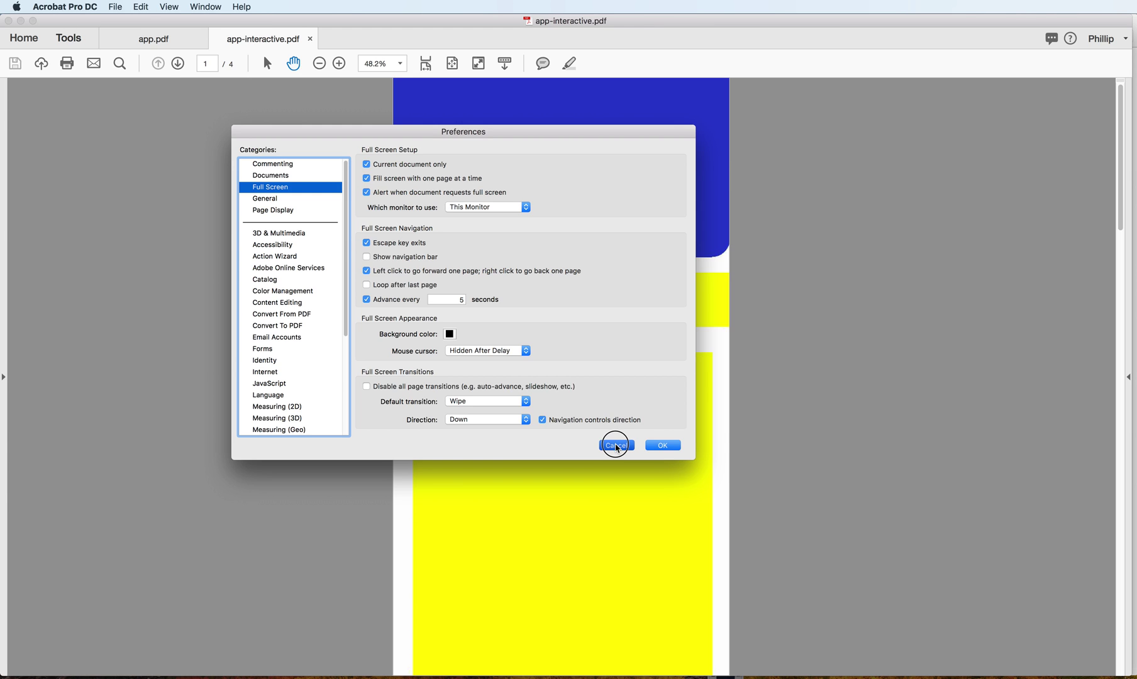